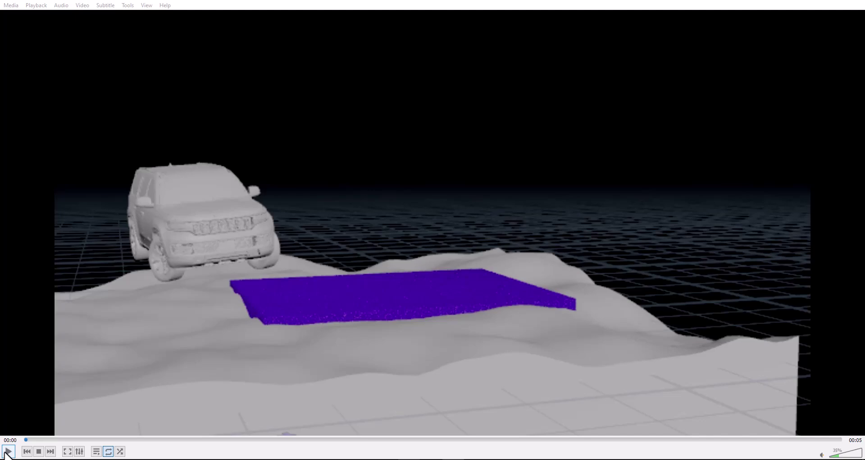
Play the VLC preview clip of the Jeep simulation
click(7, 452)
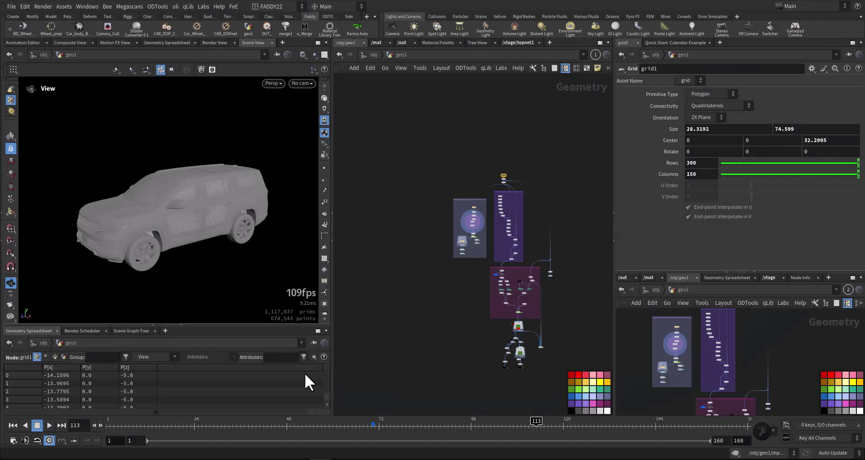
Display the flat grid1, then the noise-displaced attribnoise1 terrain, and orbit around it
scroll(431, 335, up, 4)
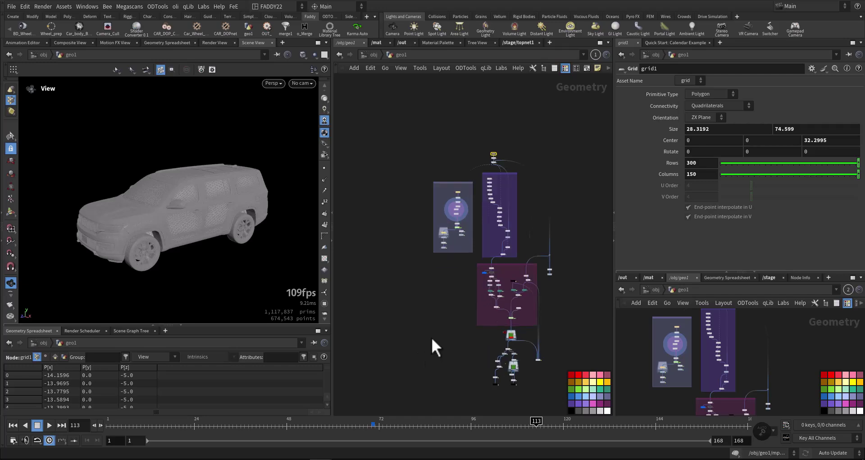
scroll(446, 293, up, 2)
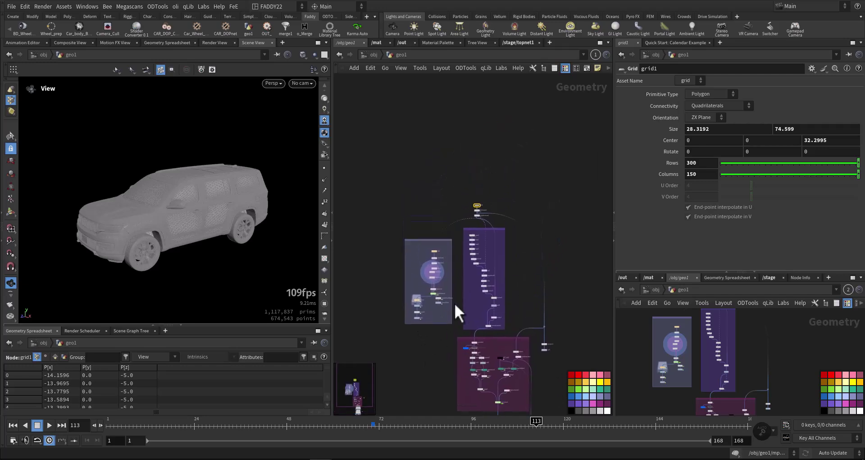
scroll(466, 244, up, 5)
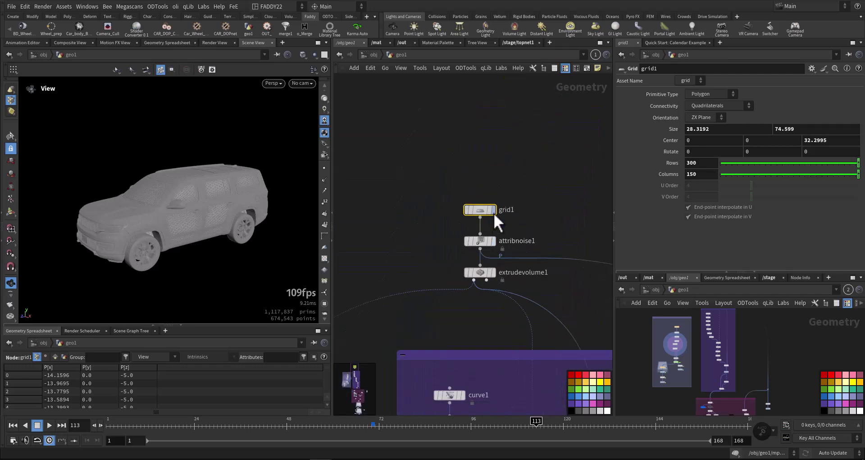
key(r)
drag(254, 247, 212, 280)
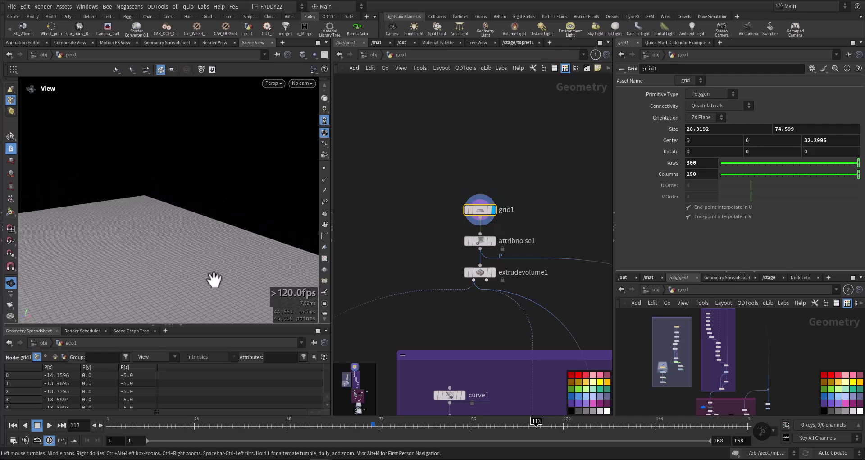
click(496, 242)
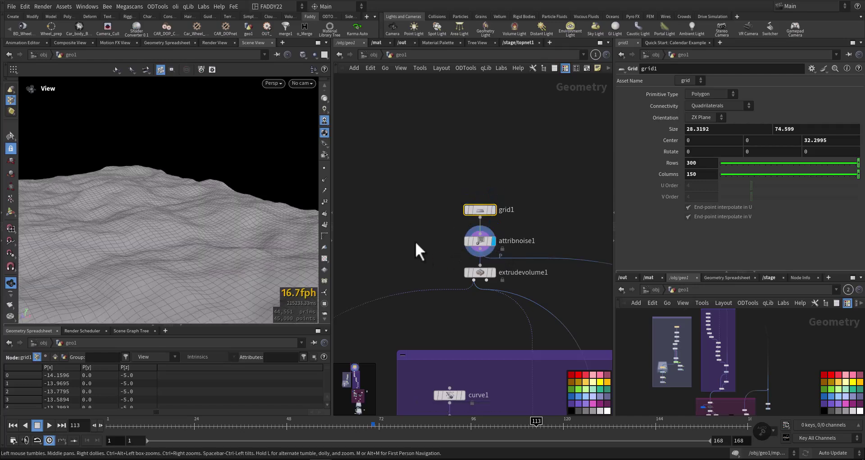
drag(459, 246, 464, 248)
drag(235, 215, 223, 236)
middle_drag(222, 236, 282, 266)
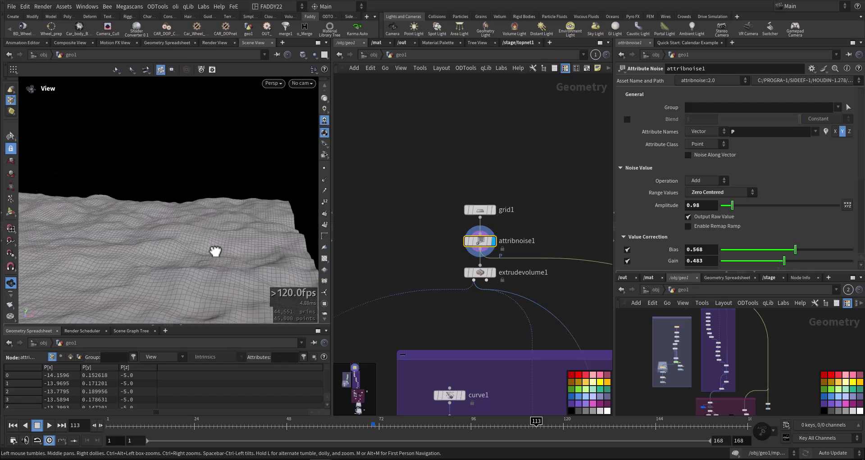
Bring up extrudevolume1's settings, with depth -1.18
middle_drag(396, 326, 458, 280)
click(528, 236)
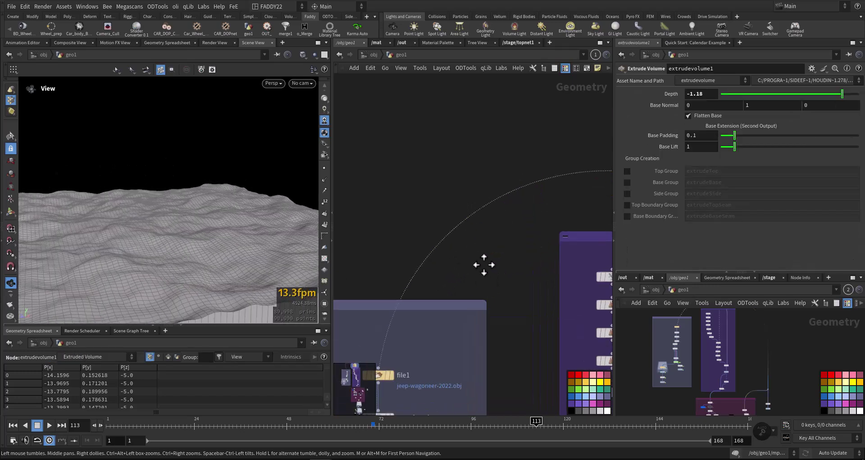
scroll(483, 263, down, 3)
Display the imported Jeep from file1, then the resized car from matchsize1
scroll(534, 304, up, 3)
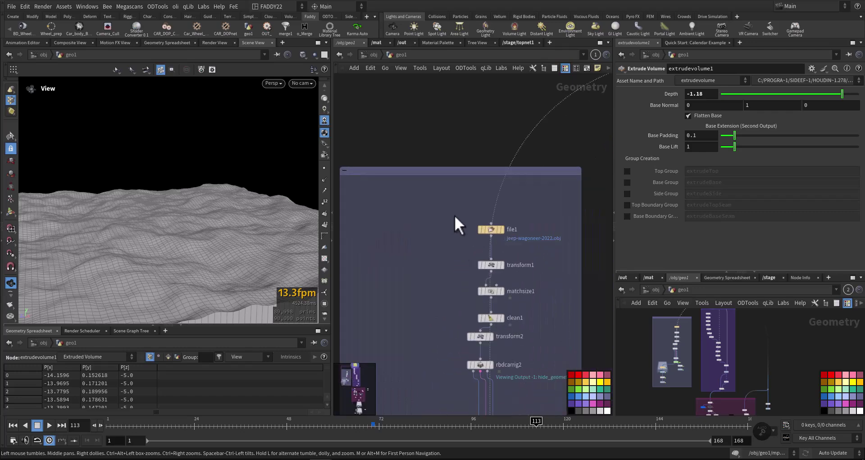
click(490, 229)
click(503, 229)
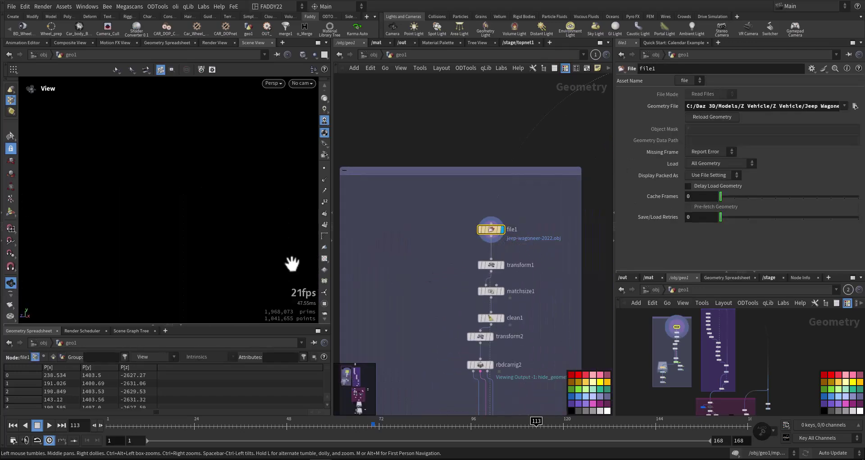
click(503, 291)
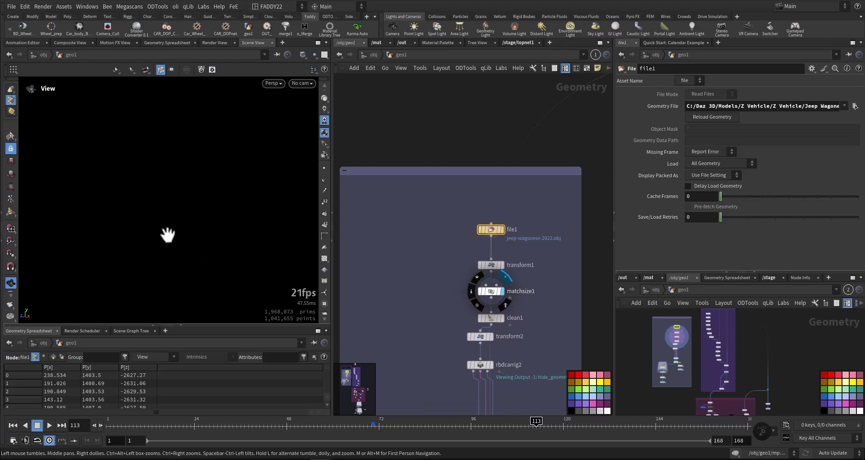
middle_drag(201, 227, 177, 245)
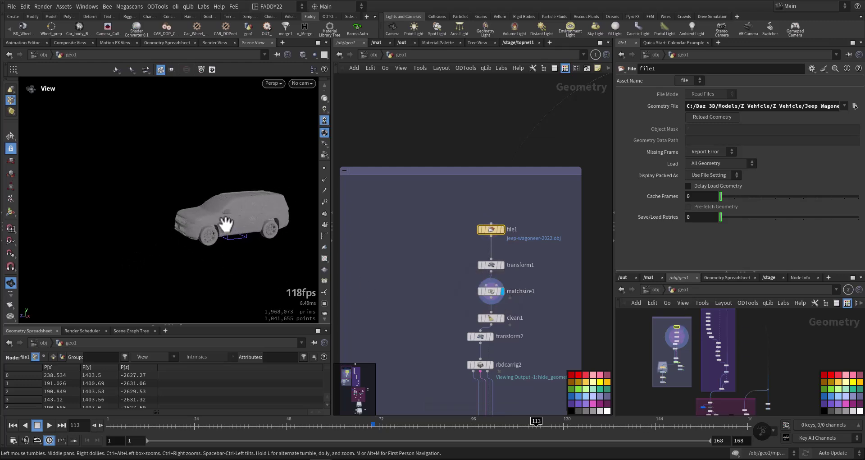
drag(222, 227, 170, 237)
scroll(435, 291, down, 3)
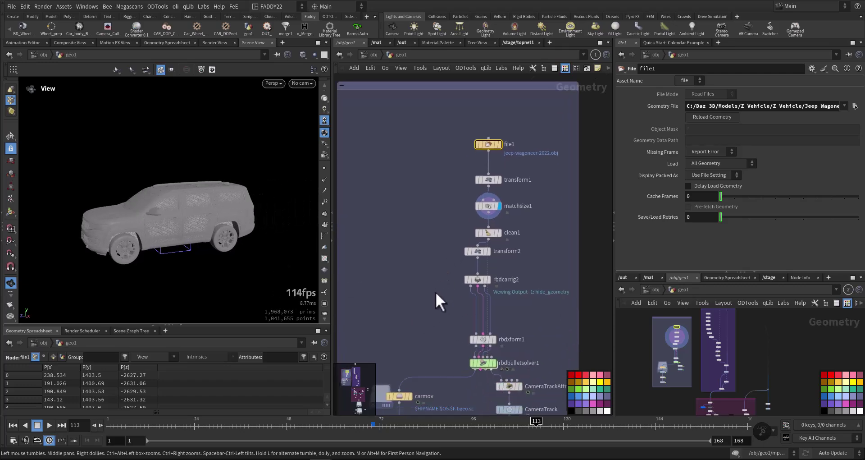
scroll(436, 291, up, 3)
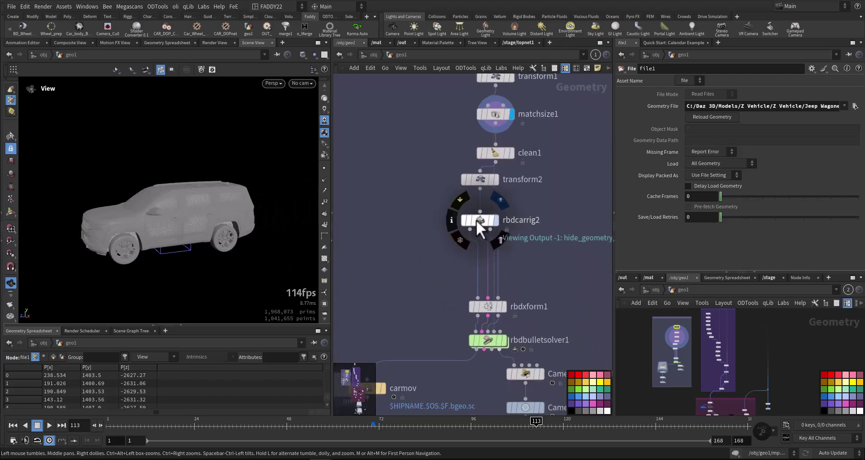
Select rbdcarrig2 to show its wheels group, Front Wheel Drive, steer 0.5 and speed 97.1064 km/h
click(478, 221)
scroll(502, 234, up, 2)
scroll(518, 243, up, 3)
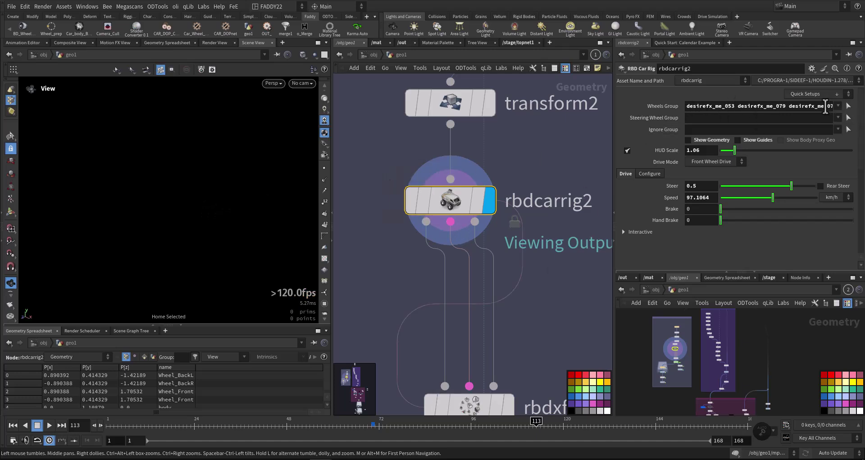
Keep Front Wheel Drive and 4 Wheels on rbdcarrig2, then open rbdxform1 (Translate 0, 1, 0)
drag(801, 109, 761, 107)
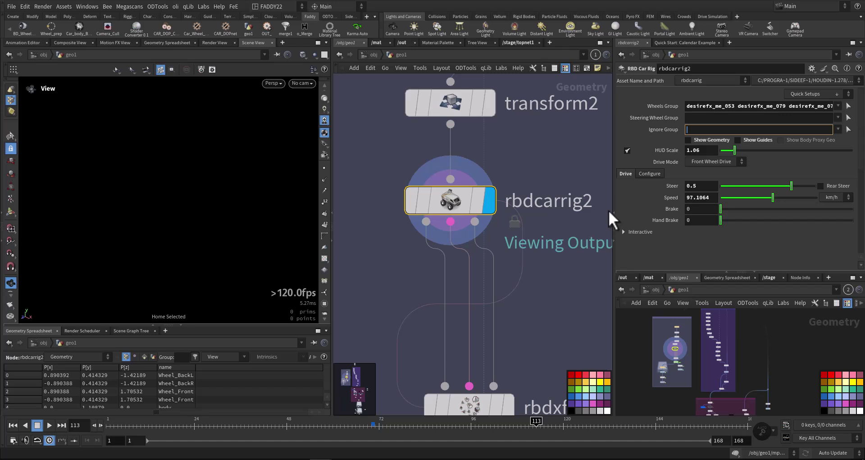
click(715, 162)
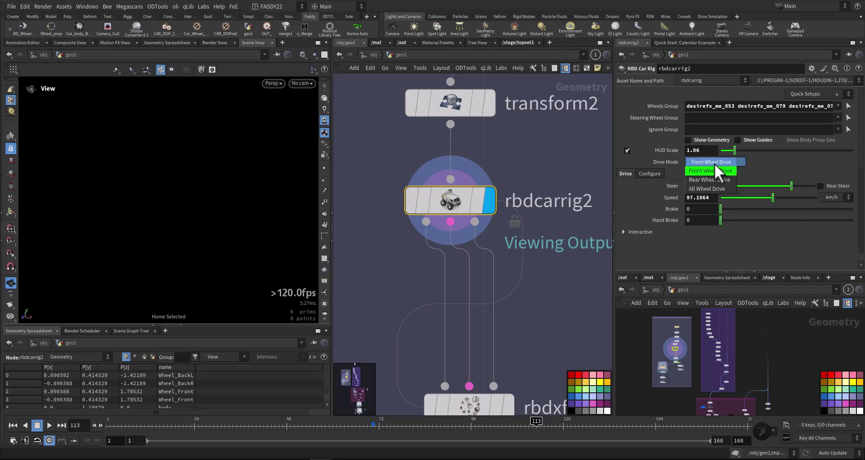
click(715, 166)
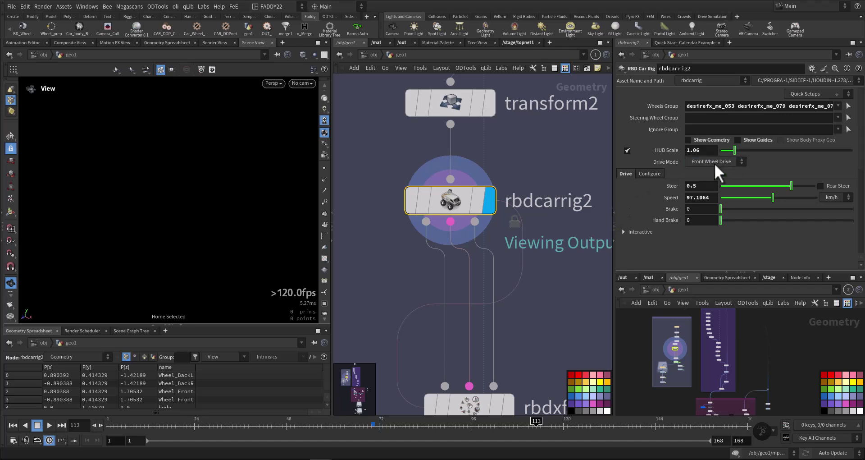
click(653, 174)
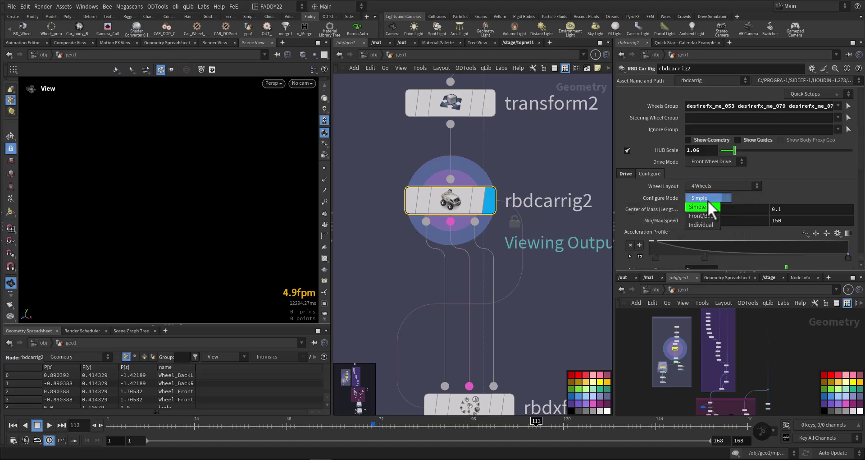
click(712, 188)
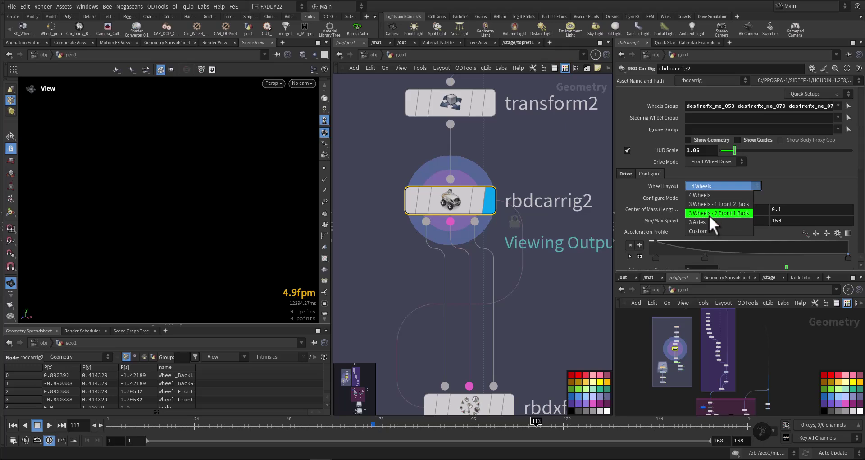
click(581, 276)
middle_drag(562, 303, 545, 206)
click(462, 245)
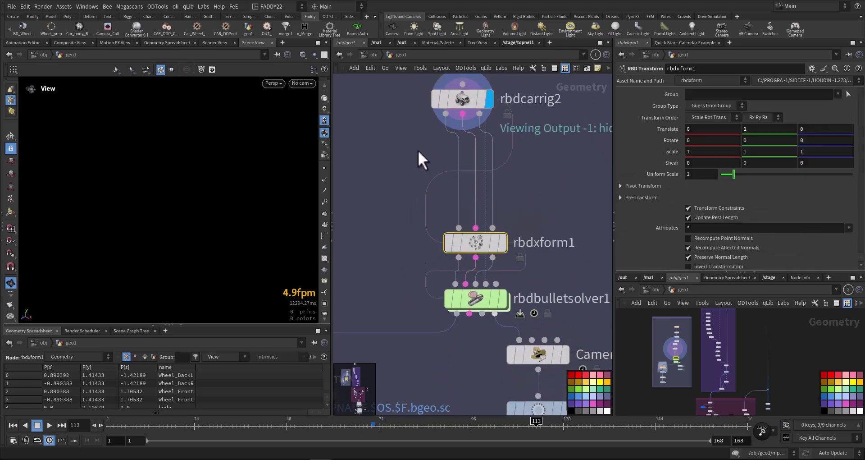
Display the carmov cached car simulation, frame it, and play it back to frame 7
click(456, 100)
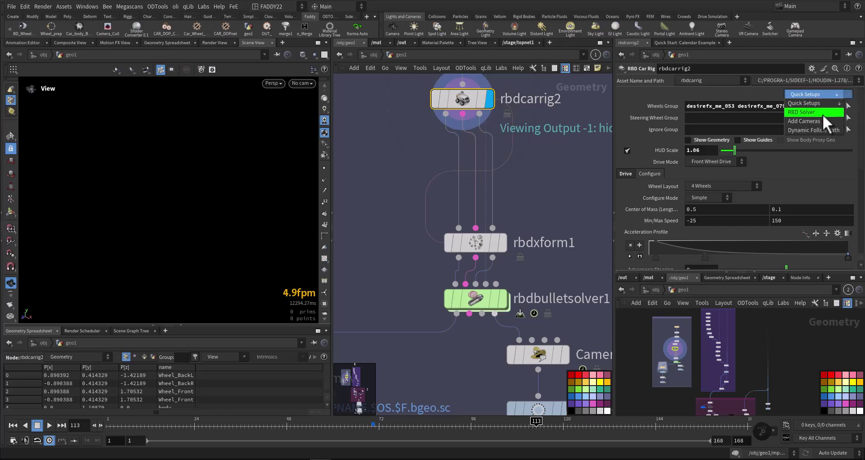
click(409, 275)
scroll(410, 275, down, 3)
scroll(447, 247, down, 2)
scroll(434, 286, down, 1)
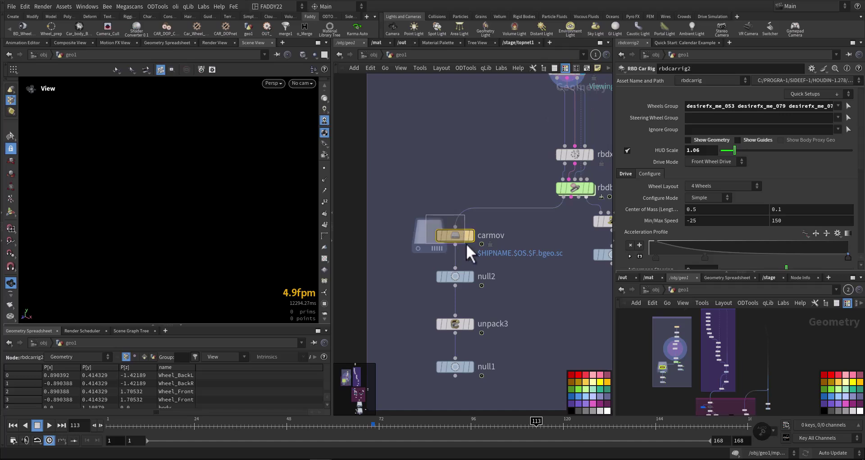
drag(466, 242, 467, 244)
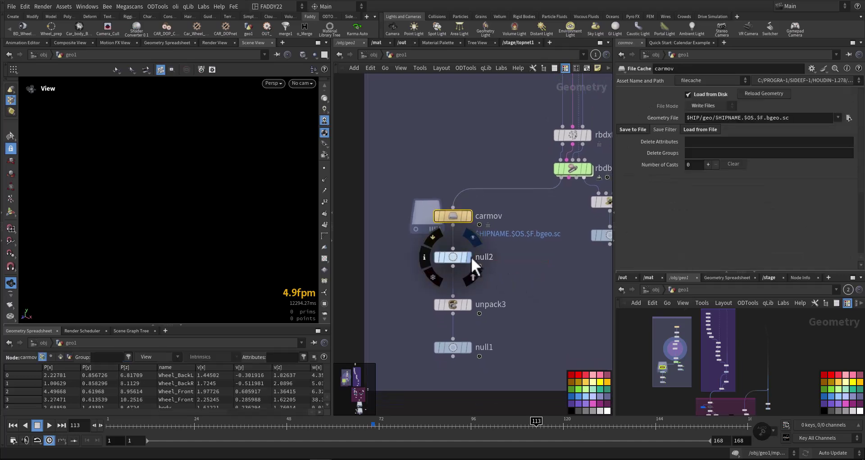
click(469, 257)
key(g)
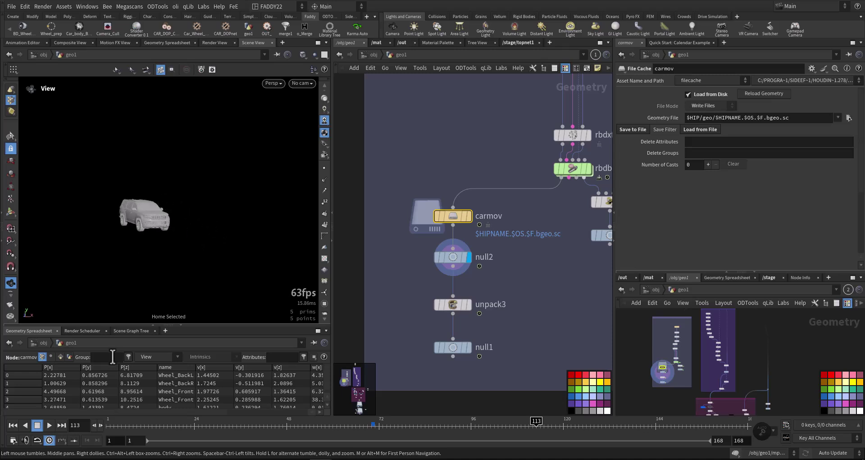
click(49, 425)
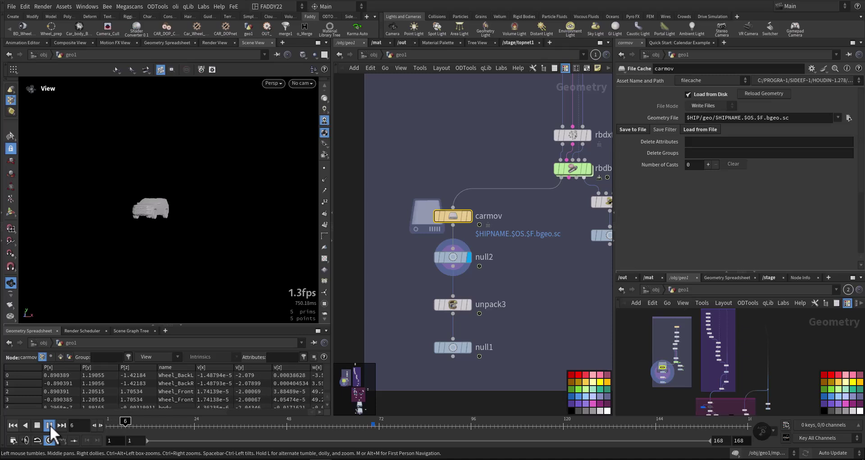
click(50, 424)
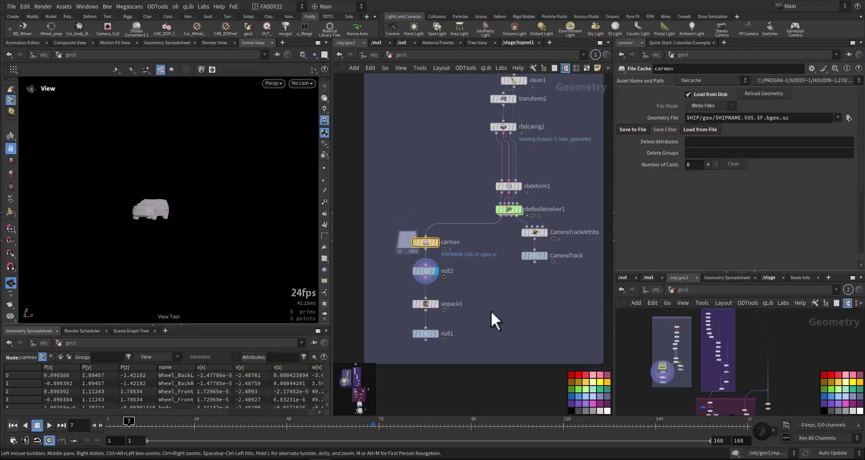
Display the curve1 outline that starts the ground chain and view it from above
scroll(496, 321, down, 5)
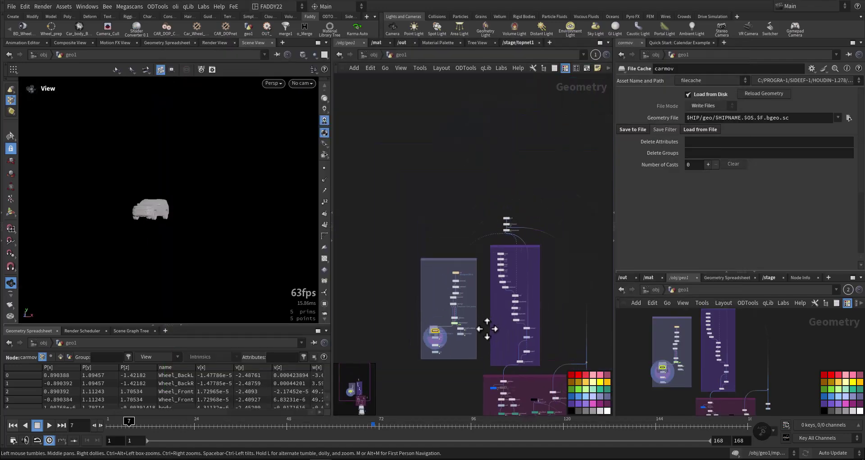
scroll(518, 288, up, 2)
scroll(518, 289, up, 3)
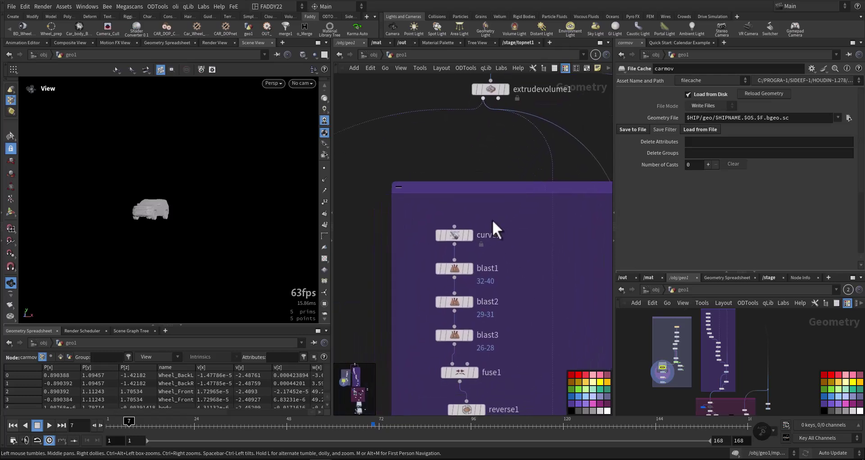
drag(466, 235, 469, 233)
click(469, 233)
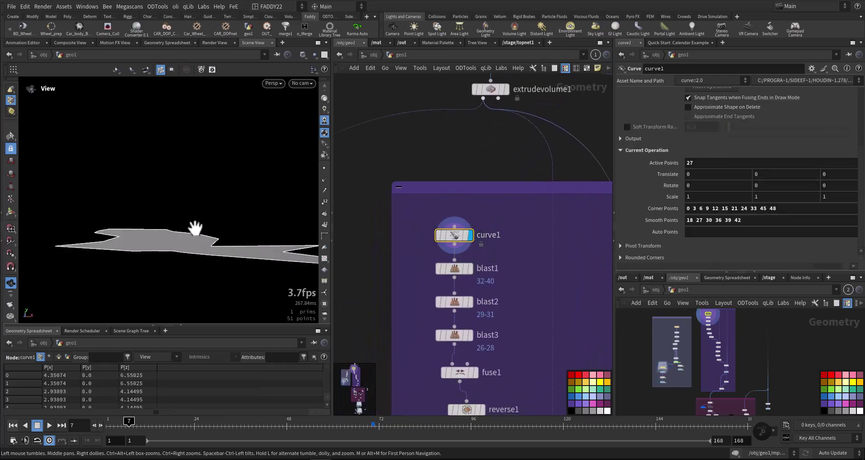
mouse_move(163, 259)
mouse_down()
mouse_move(216, 274)
mouse_move(171, 221)
mouse_up()
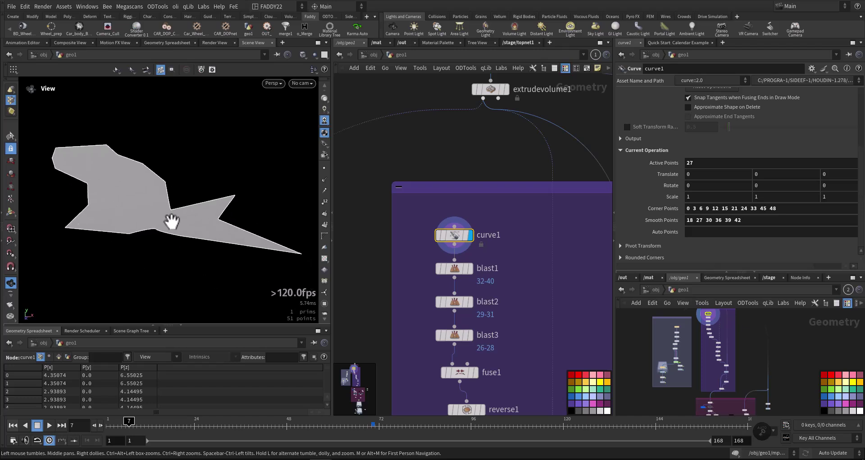
Display the transform3 outline, then the ray1 projected shape, orbiting around each
middle_drag(440, 367, 415, 264)
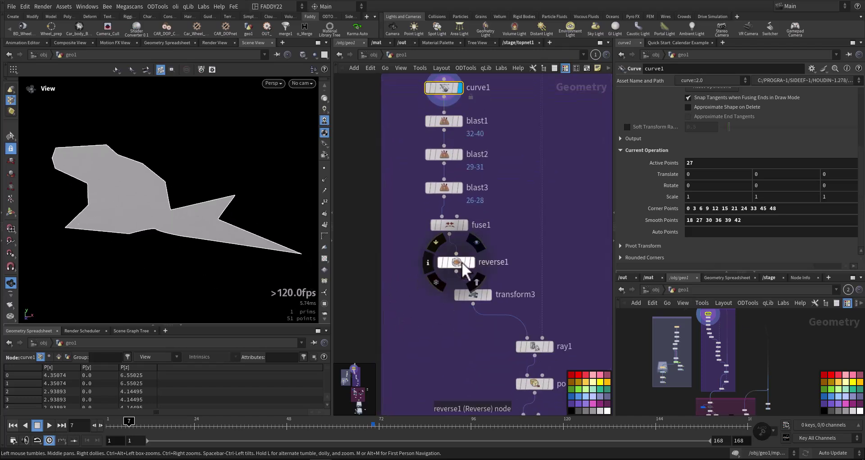
click(489, 294)
mouse_move(280, 260)
mouse_down()
mouse_move(170, 222)
mouse_move(241, 205)
mouse_move(174, 261)
mouse_move(213, 251)
mouse_move(203, 251)
mouse_up()
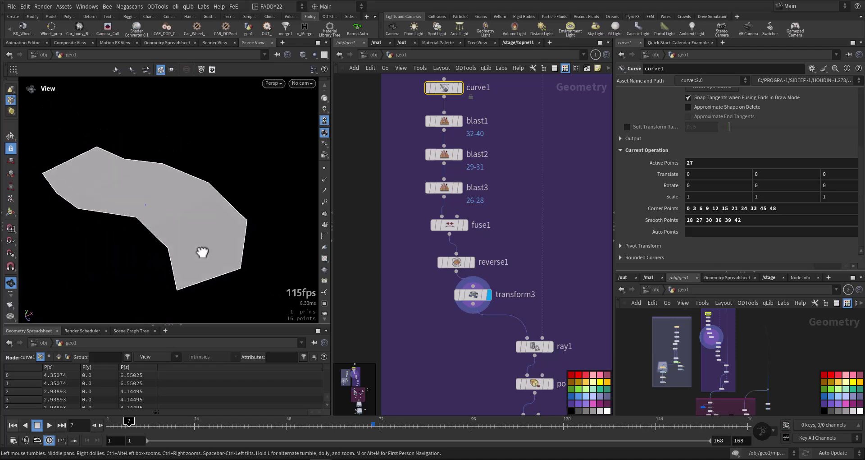
scroll(419, 311, down, 2)
scroll(458, 303, down, 2)
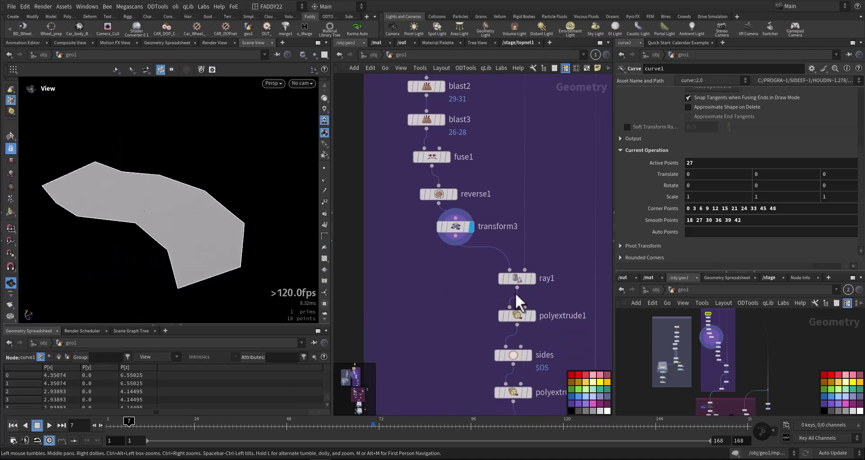
click(533, 280)
mouse_move(202, 271)
mouse_down()
mouse_move(184, 212)
mouse_move(184, 244)
mouse_up()
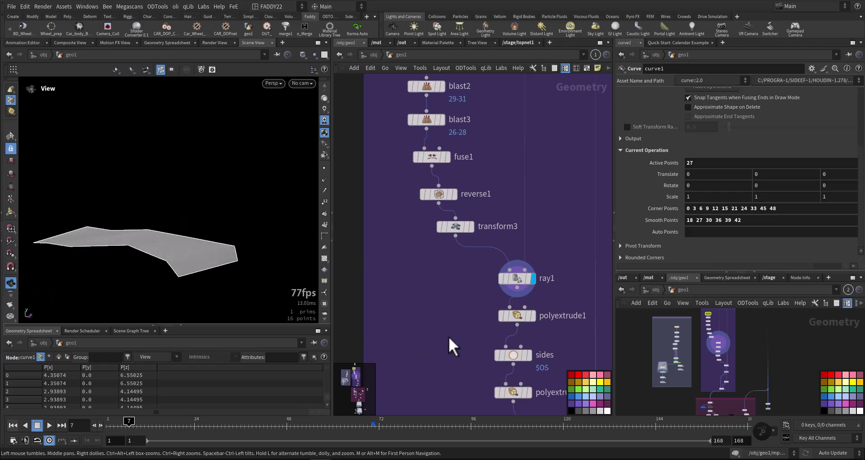
Display the remeshed boolean1 terrain slab with its hole and view it top-down
scroll(450, 347, down, 2)
scroll(458, 287, down, 2)
scroll(483, 286, down, 1)
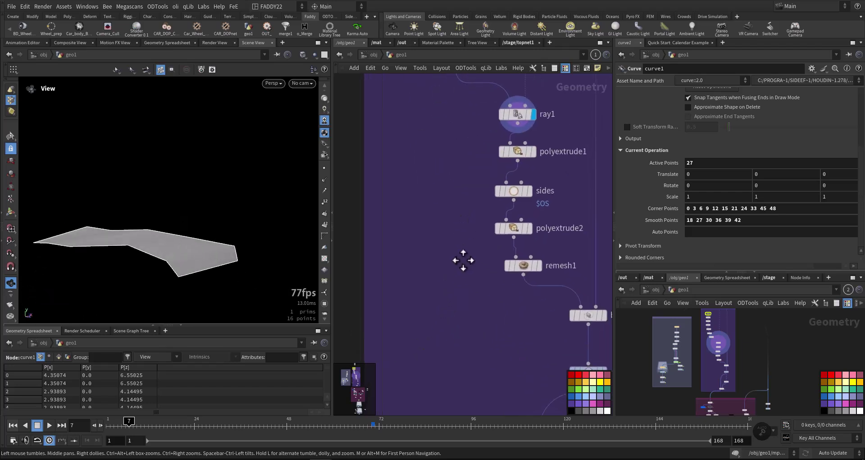
scroll(464, 260, down, 1)
click(562, 273)
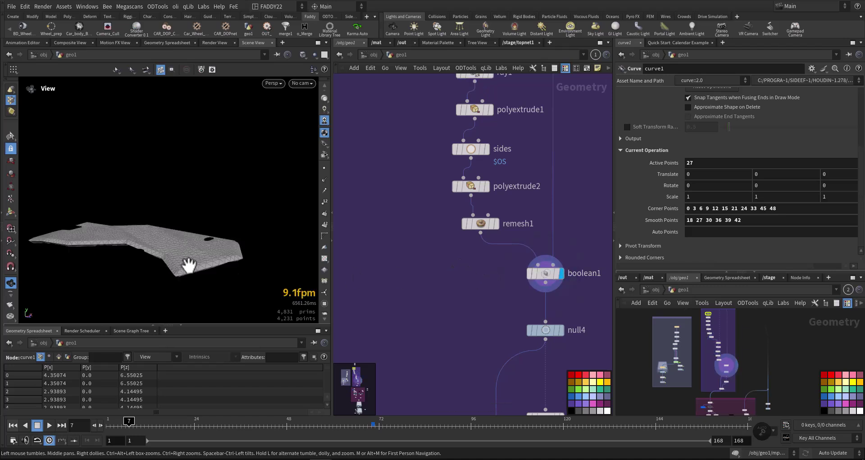
mouse_move(189, 260)
mouse_down()
mouse_move(180, 283)
mouse_move(168, 248)
mouse_move(214, 231)
mouse_move(221, 210)
mouse_up()
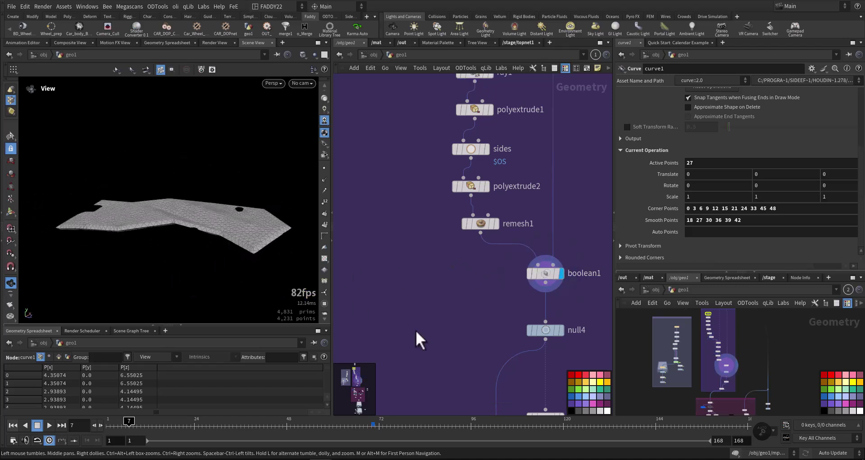
scroll(455, 270, down, 2)
scroll(449, 296, down, 1)
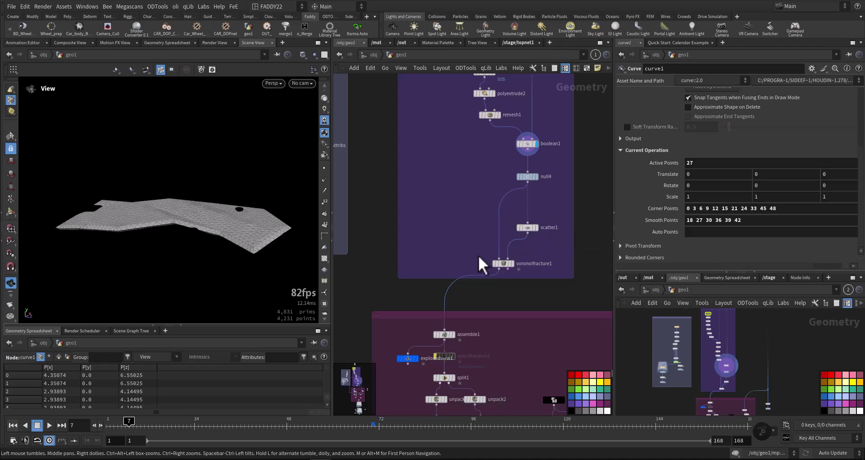
scroll(479, 264, up, 3)
drag(227, 206, 211, 207)
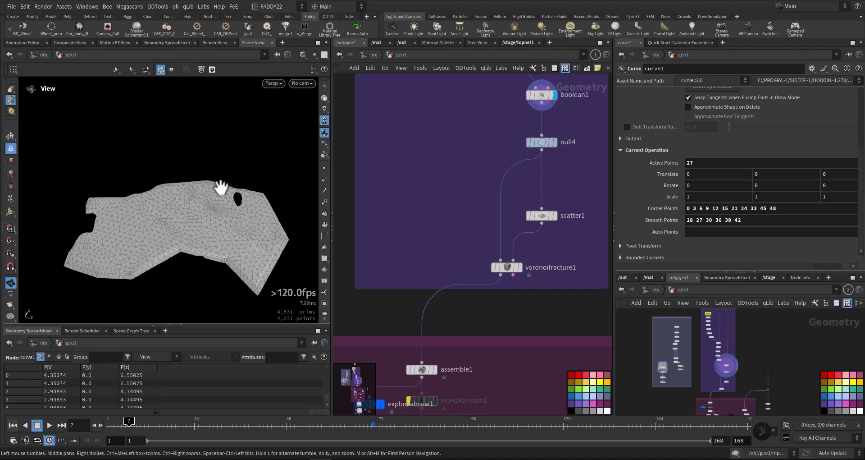
mouse_move(514, 268)
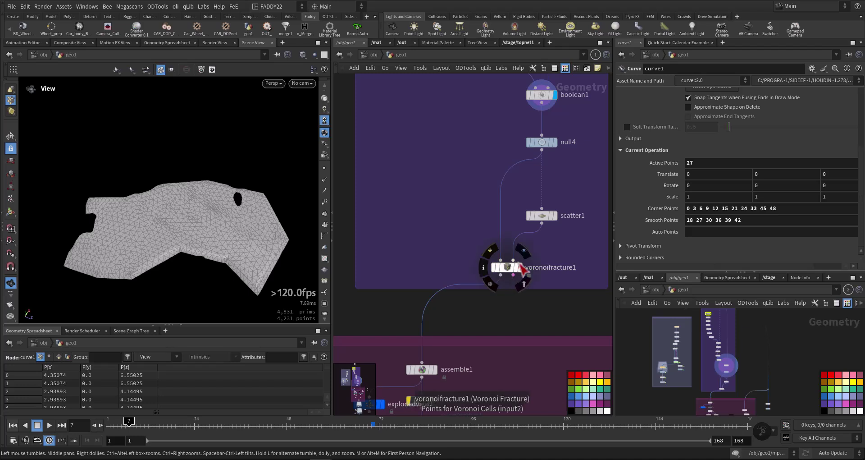
Display the voronoifracture1 ground, its explodedview1 pieces, and the split1 output
click(521, 267)
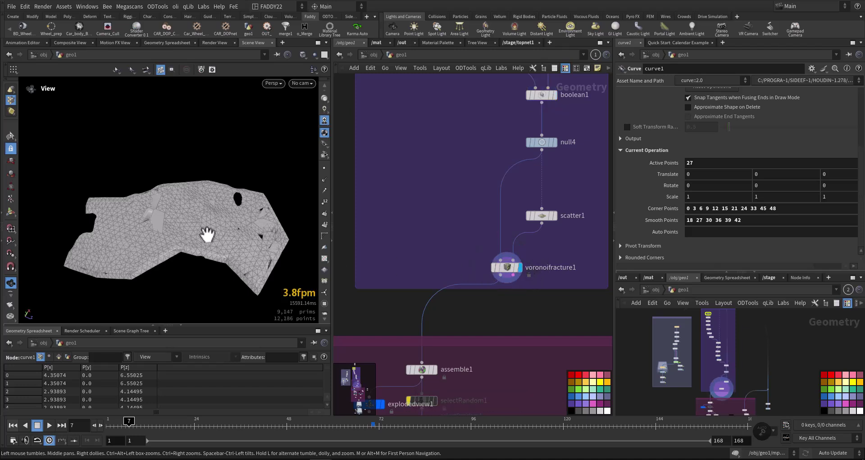
scroll(415, 271, down, 5)
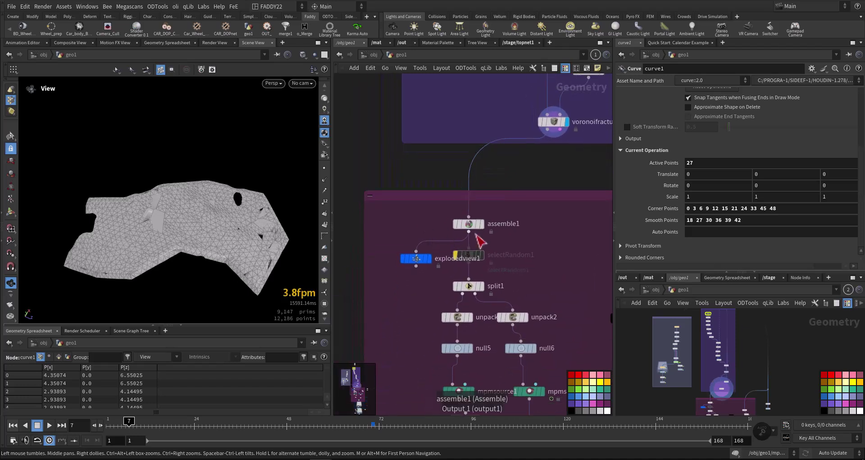
middle_drag(436, 276, 448, 248)
click(439, 230)
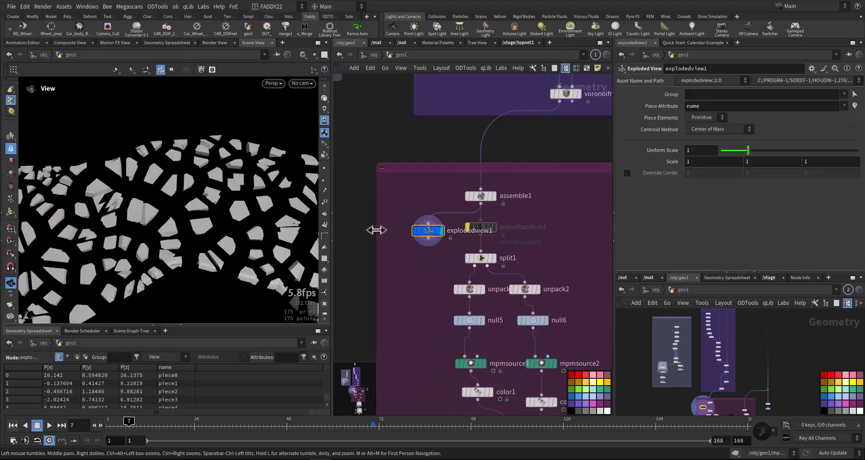
drag(213, 232, 219, 299)
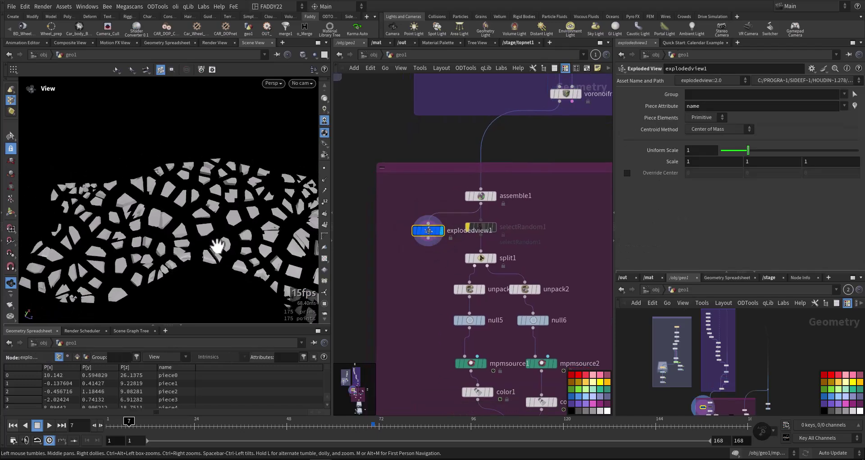
click(494, 258)
mouse_move(251, 228)
mouse_down()
mouse_move(227, 234)
mouse_move(224, 216)
mouse_up()
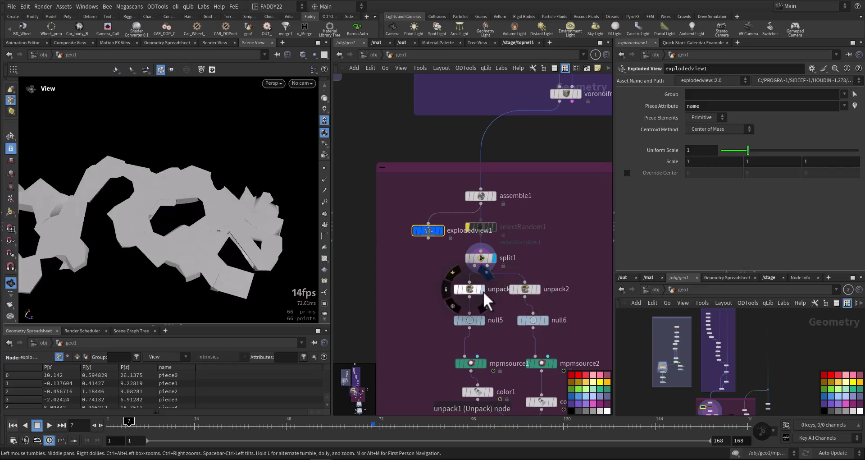
Inspect unpack1 and display the second unpacked group of cracked pieces from unpack2
click(468, 289)
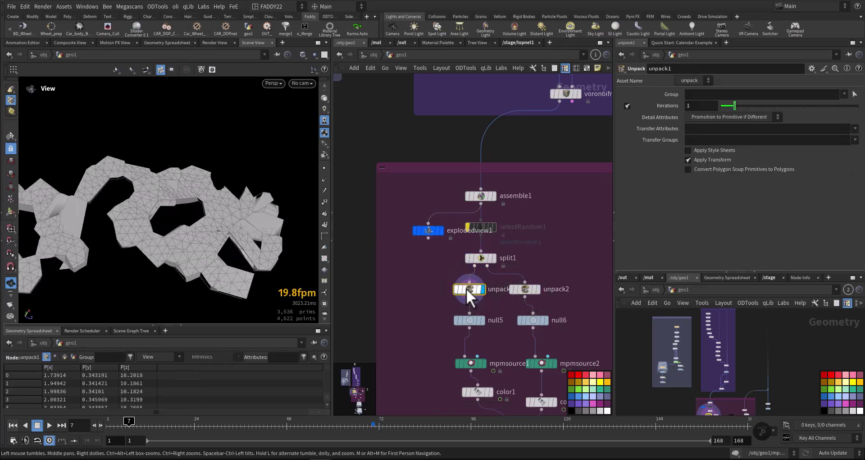
click(540, 291)
click(524, 292)
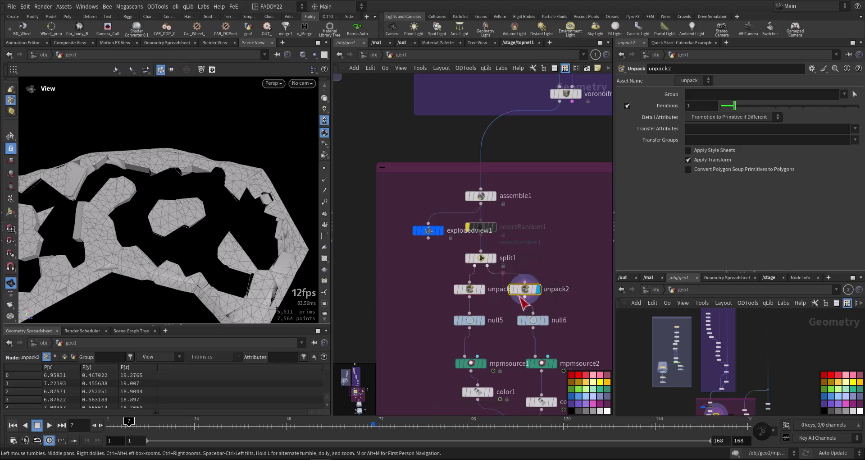
click(464, 289)
scroll(458, 296, down, 5)
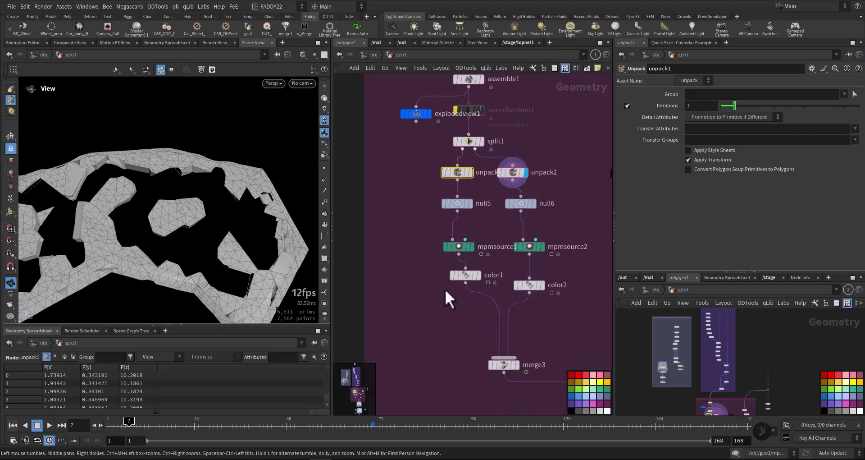
scroll(444, 266, up, 2)
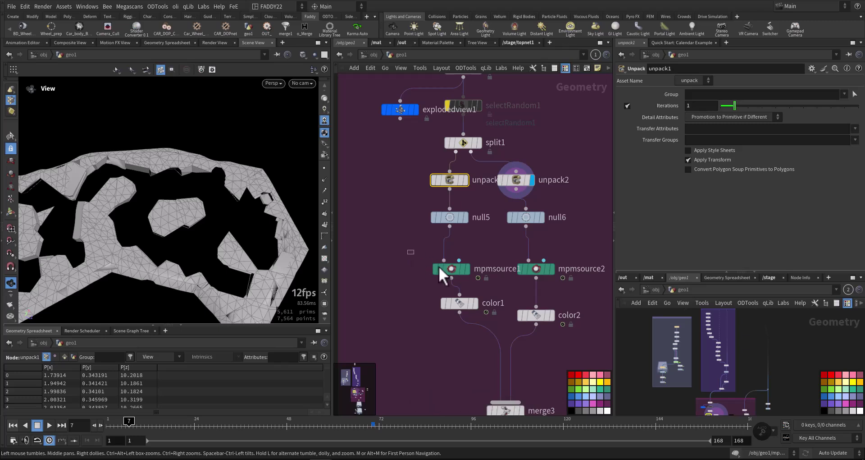
Compare the Water preset on mpmsource1 with the Sand preset on mpmsource2
click(440, 268)
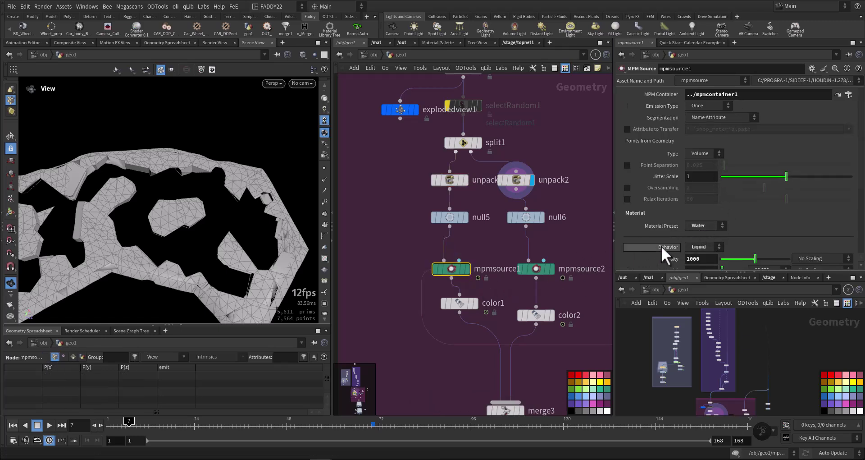
scroll(662, 245, down, 3)
click(552, 269)
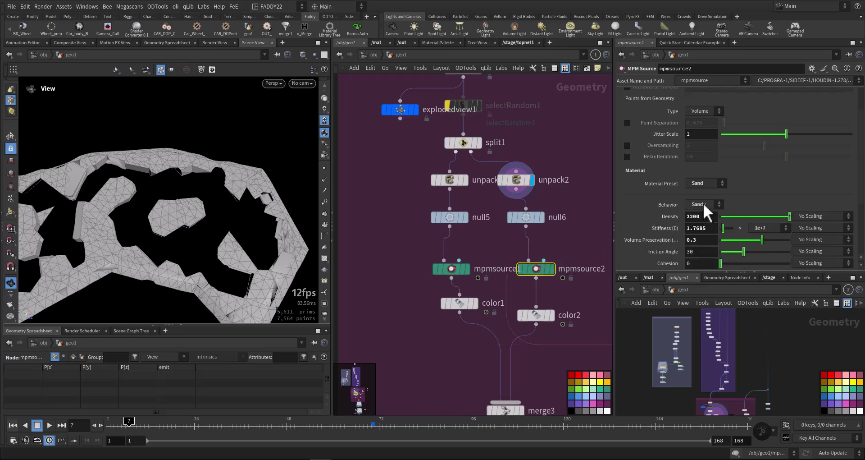
scroll(531, 277, down, 3)
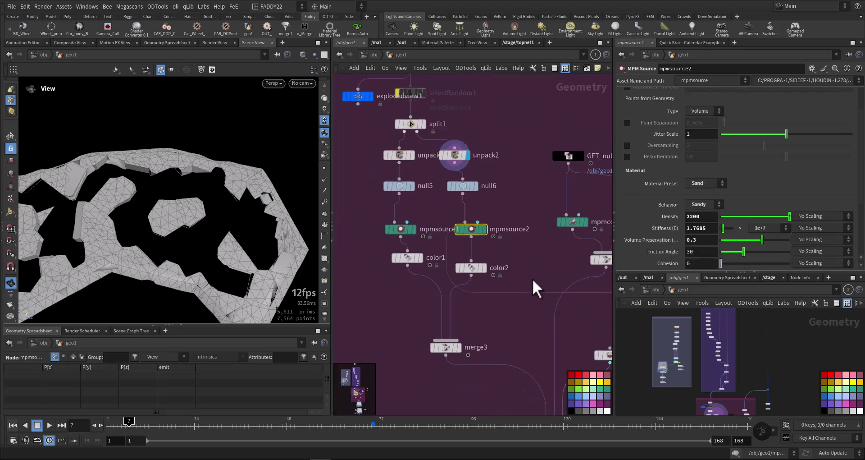
Preview the blue sand particles and select mpmcontainer1 (start frame 70, separation 0.02, grid scale 2)
drag(499, 264, 463, 312)
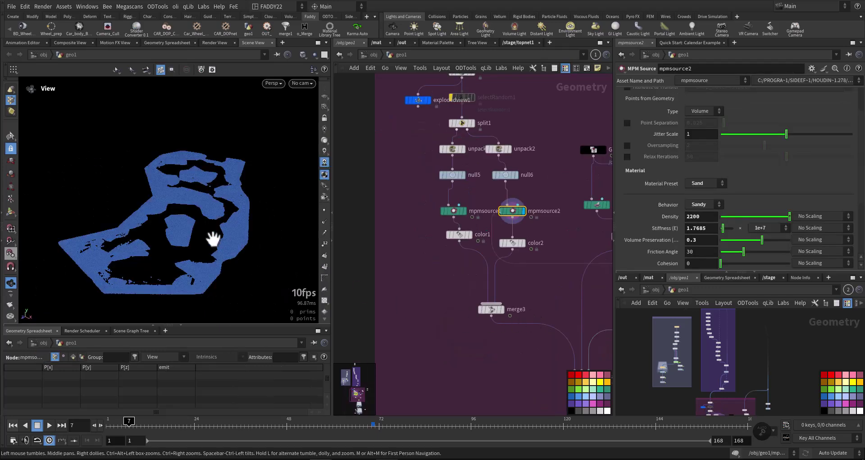
mouse_move(212, 239)
mouse_down()
mouse_move(245, 204)
mouse_move(236, 243)
mouse_up()
middle_drag(396, 325, 492, 288)
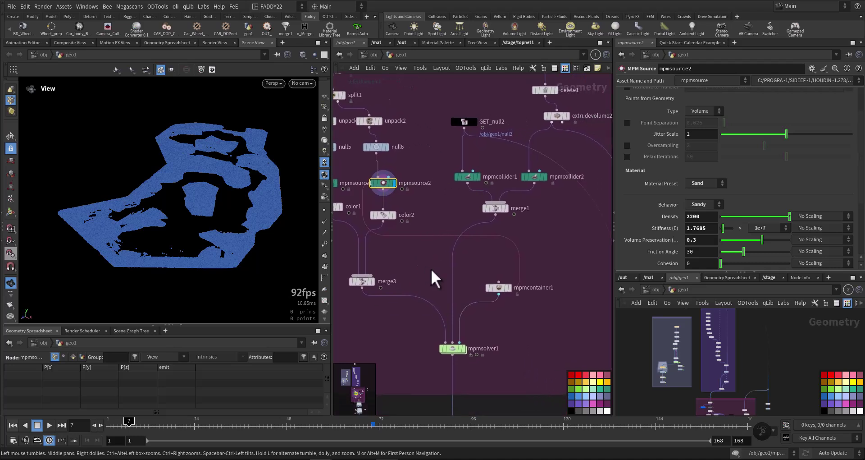
drag(467, 315, 449, 321)
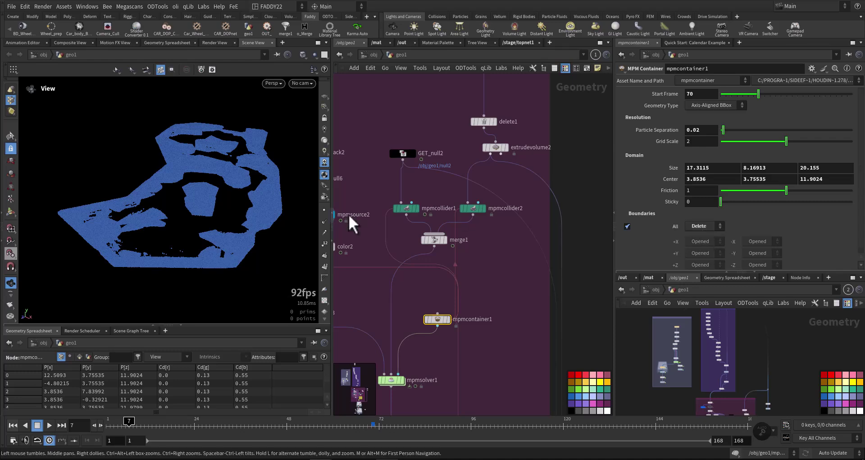
Display and frame the MPM container's bounding box, then inspect the GET_null2 object merge
click(449, 319)
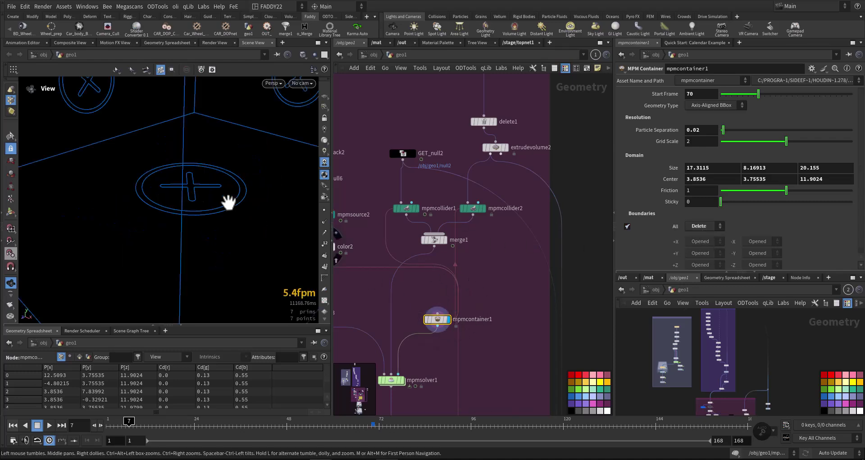
key(h)
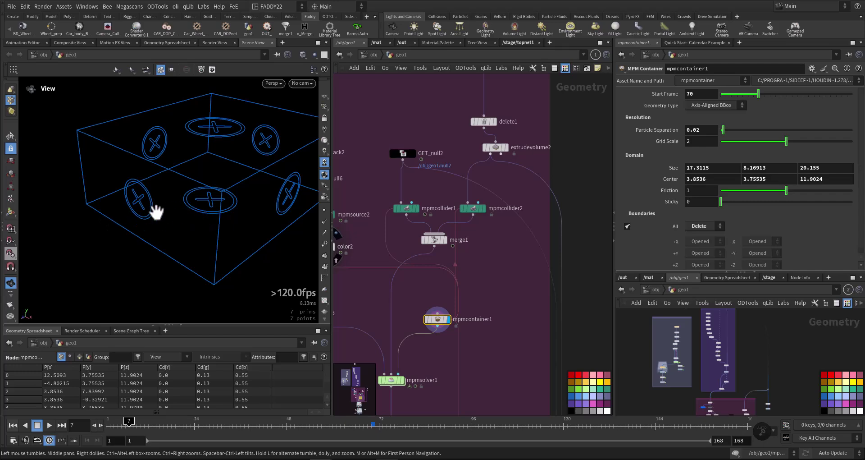
scroll(450, 243, up, 3)
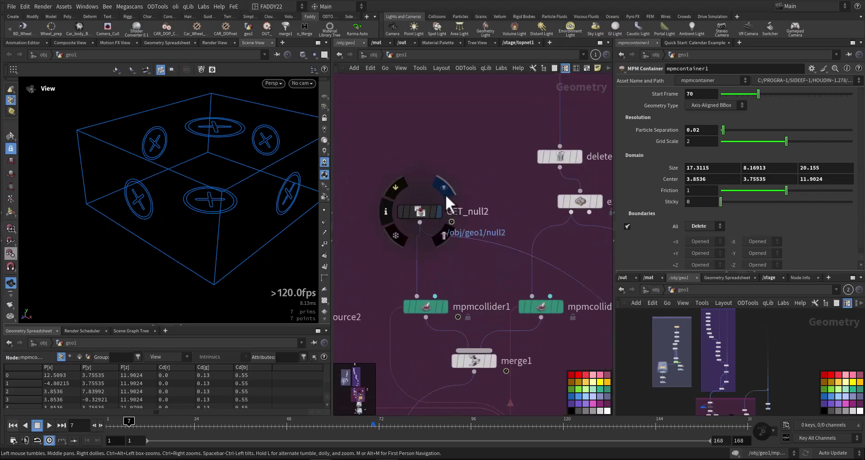
click(419, 211)
middle_drag(475, 142, 457, 232)
scroll(457, 232, down, 3)
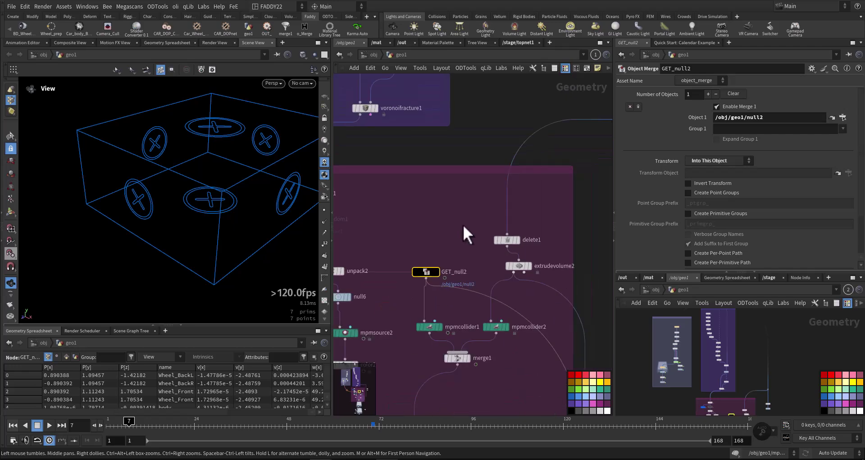
scroll(450, 231, up, 3)
Display mpmcollider1: Animated (Deforming), Bounce, voxel size 0.025, friction 1, sticky 0.25
drag(403, 250, 469, 291)
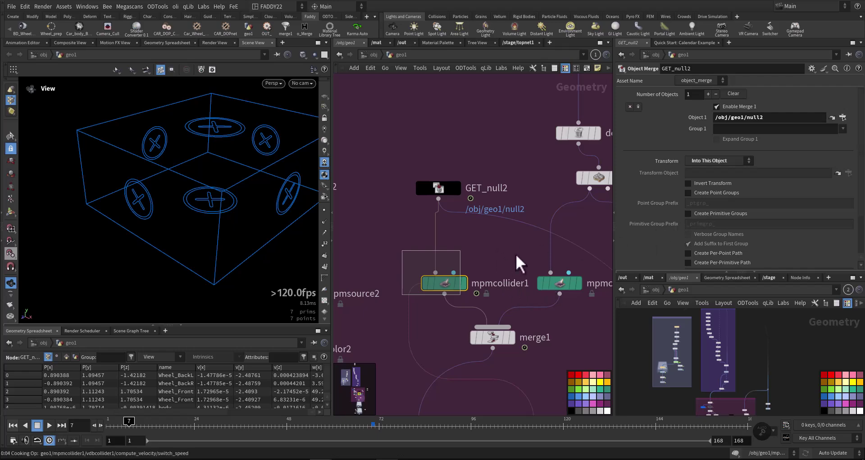
click(463, 284)
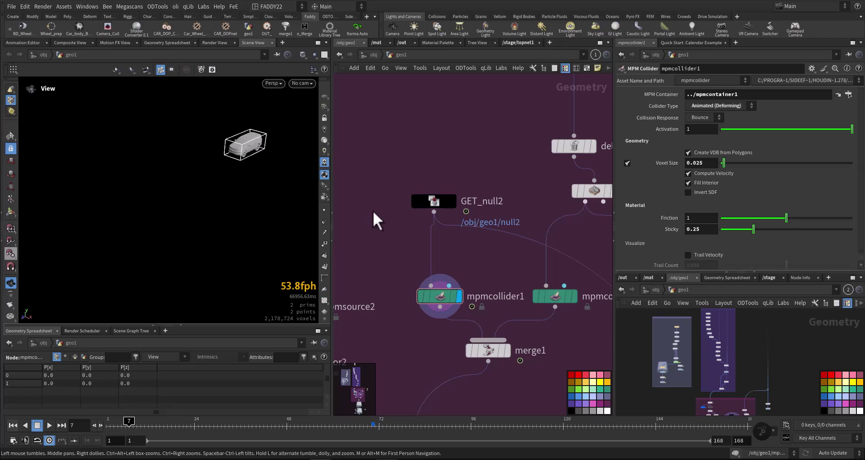
middle_drag(491, 267, 483, 235)
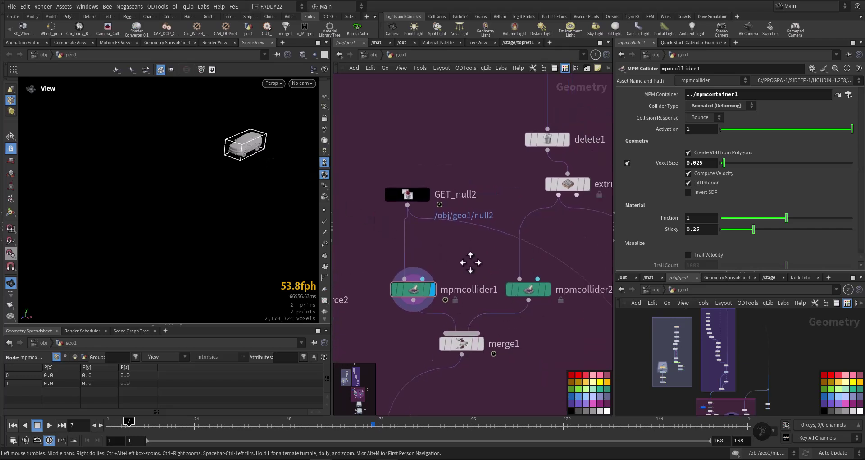
mouse_move(546, 157)
middle_down()
mouse_move(486, 209)
mouse_move(472, 278)
middle_up()
scroll(473, 277, down, 5)
scroll(528, 169, down, 2)
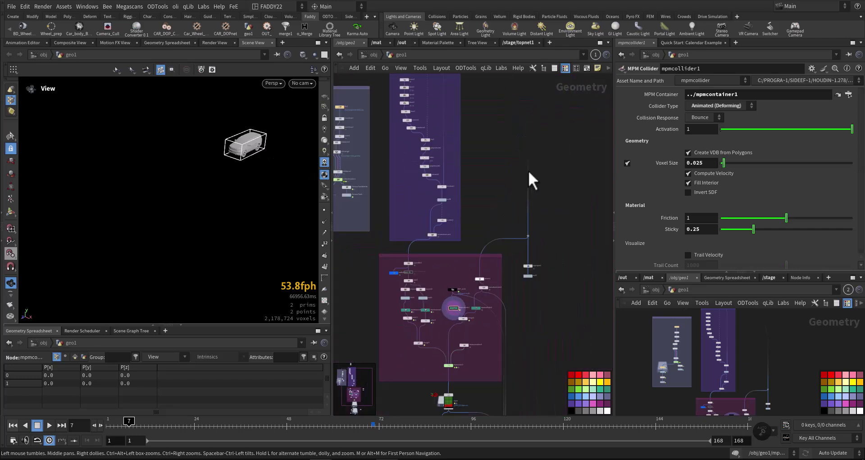
scroll(518, 243, up, 3)
Display the delete1 terrain trimmed to the 19.2265×3.97248×16.7719 box and orbit it
scroll(508, 259, up, 3)
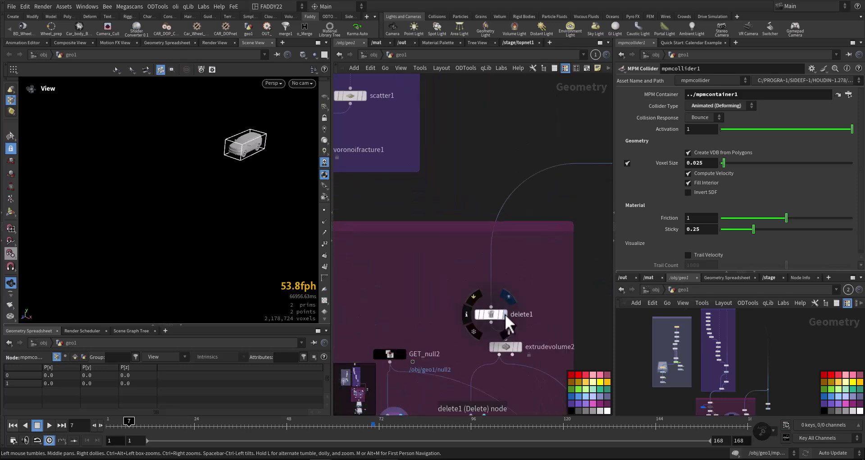
click(505, 313)
mouse_move(216, 223)
mouse_down()
mouse_move(247, 240)
mouse_move(240, 224)
mouse_move(267, 209)
mouse_up()
Display extrudevolume2's solid terrain slab as the ground collider, then pan toward mpmsolver1
middle_drag(458, 318, 474, 222)
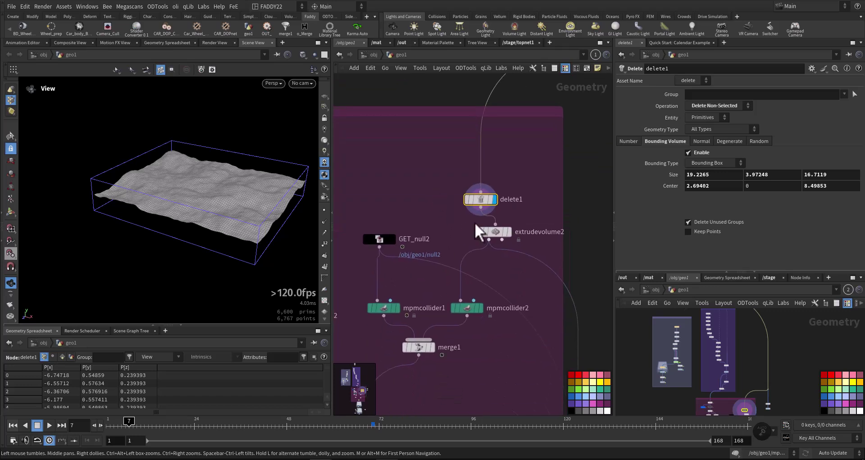
click(509, 233)
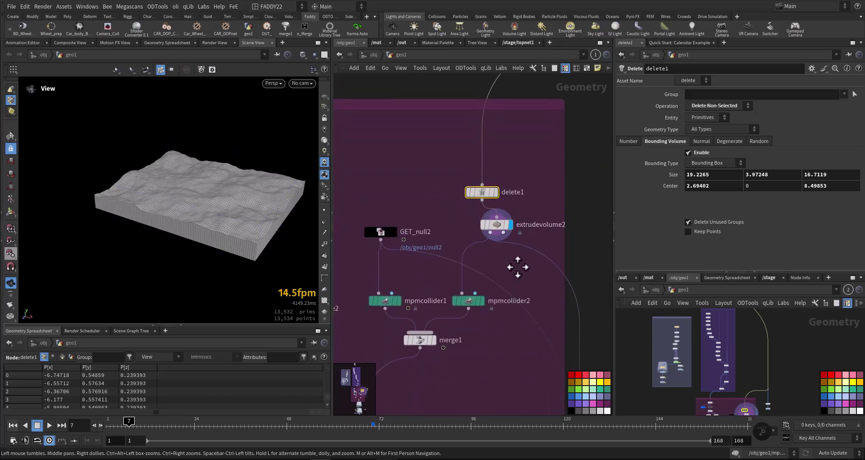
middle_drag(503, 340, 512, 303)
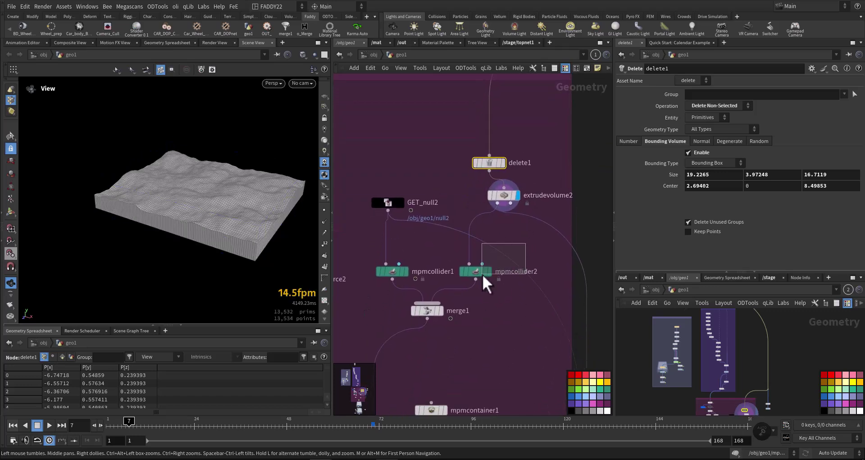
drag(481, 272, 482, 274)
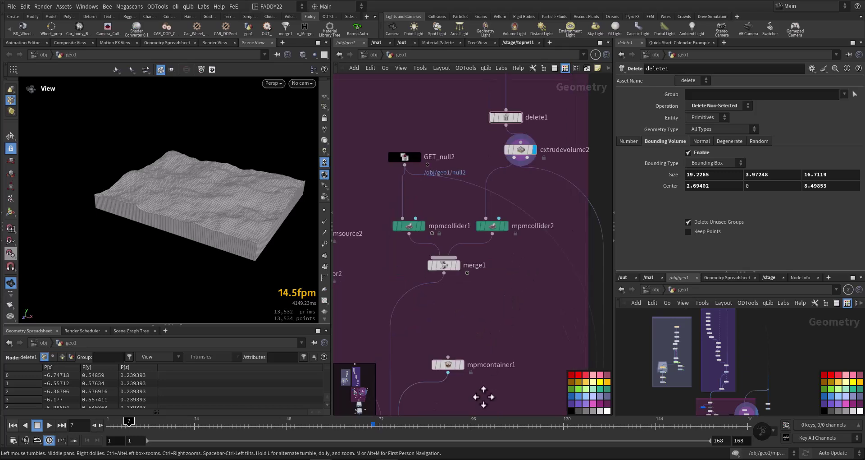
middle_drag(481, 394, 567, 243)
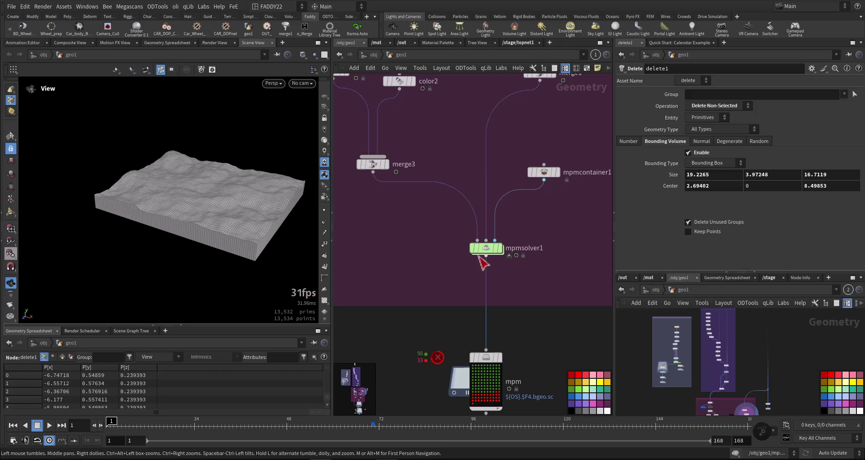
Show mpmsolver1's Advanced > Output settings, which export the Cd, uv and name point attributes
click(486, 249)
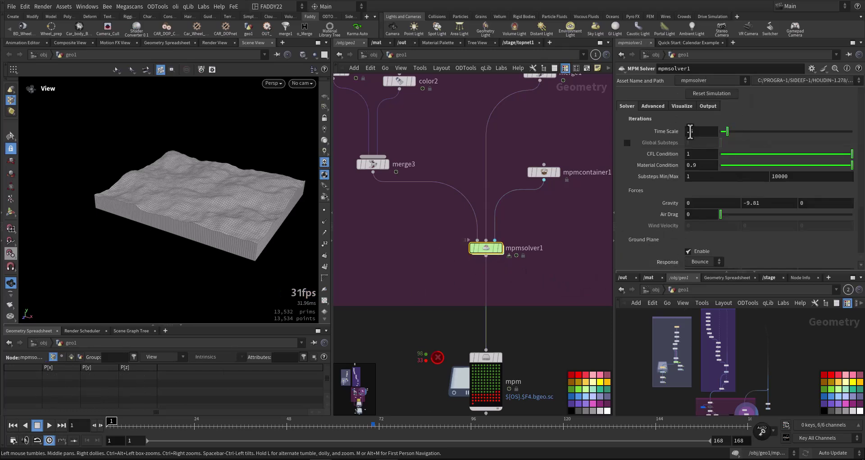
text(.5)
click(653, 106)
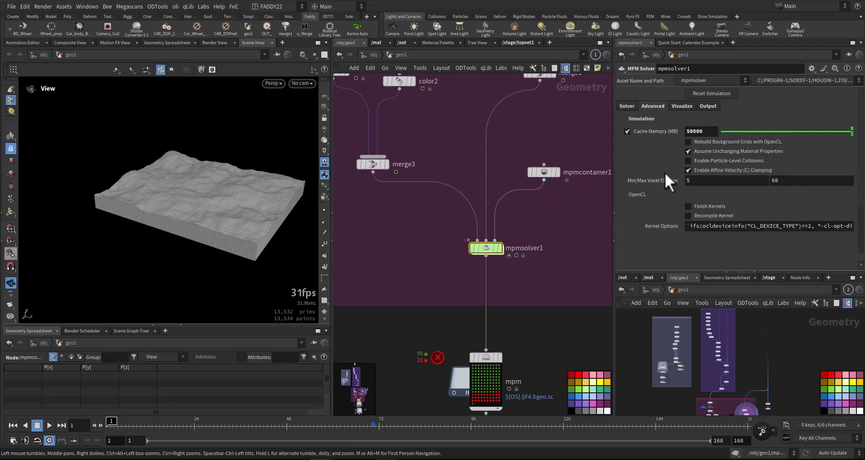
click(684, 107)
click(708, 107)
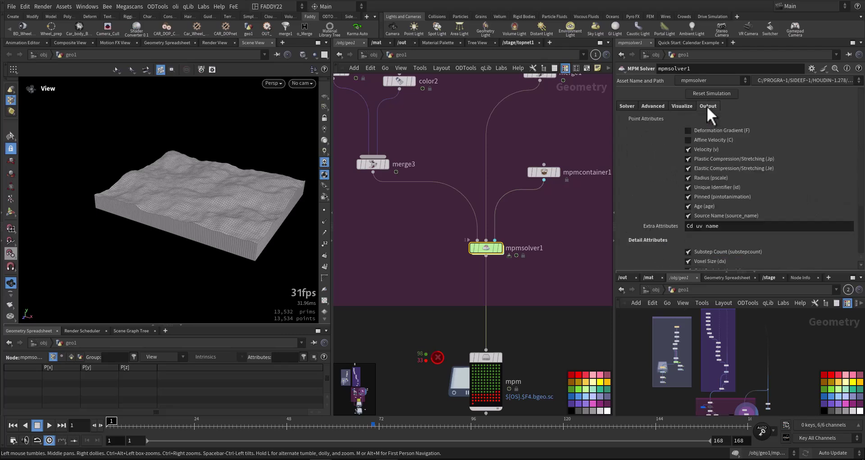
middle_drag(567, 290, 572, 184)
Display the null9 branch below the mpm cache in the viewport at frame 15
middle_drag(559, 224, 515, 147)
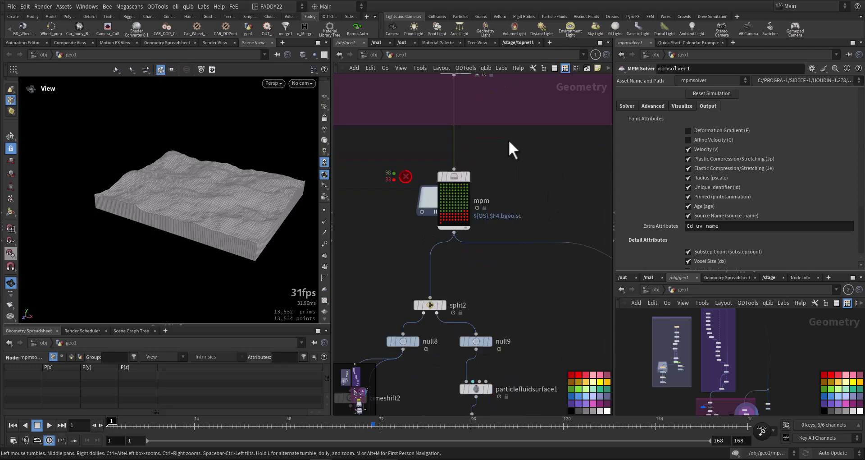
middle_drag(503, 265, 492, 209)
scroll(508, 264, down, 2)
mouse_move(508, 265)
middle_down()
mouse_move(525, 228)
mouse_move(559, 281)
middle_up()
scroll(536, 213, up, 3)
click(528, 212)
click(518, 216)
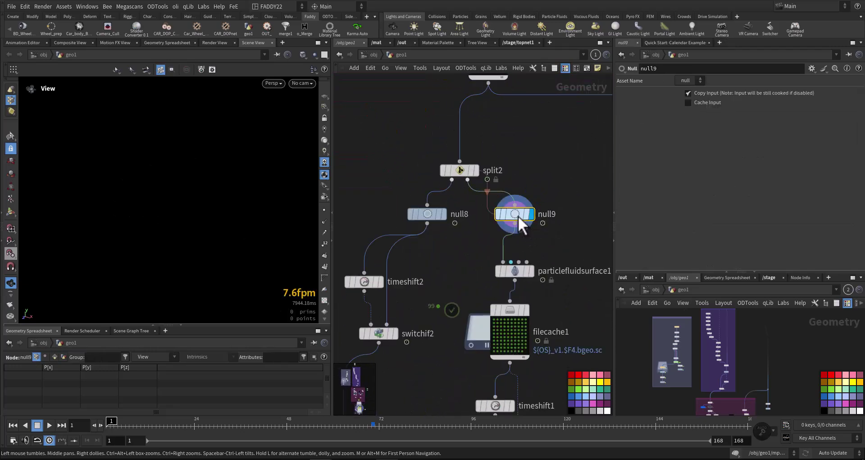
click(159, 426)
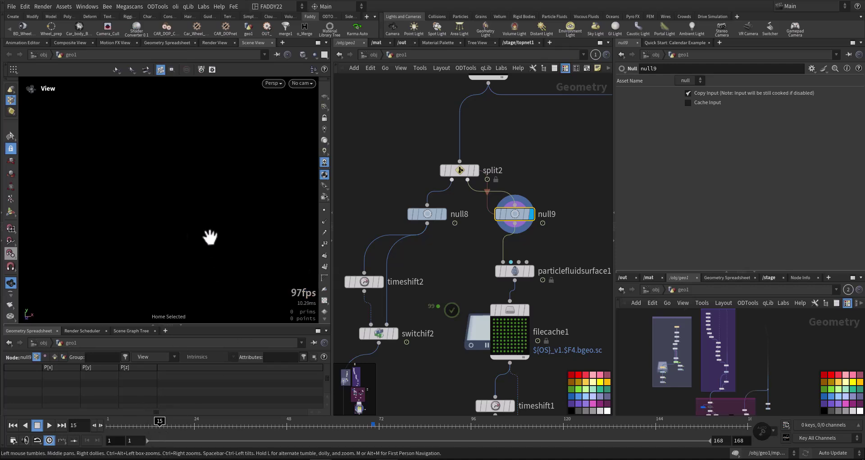
Inspect split2's group setting and the particlefluidsurface1 settings
middle_drag(462, 259, 465, 326)
scroll(466, 326, down, 1)
scroll(468, 311, down, 3)
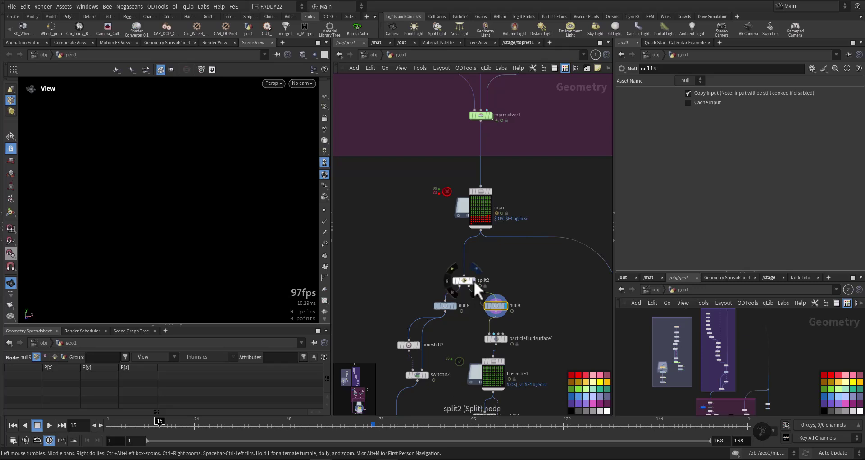
click(466, 280)
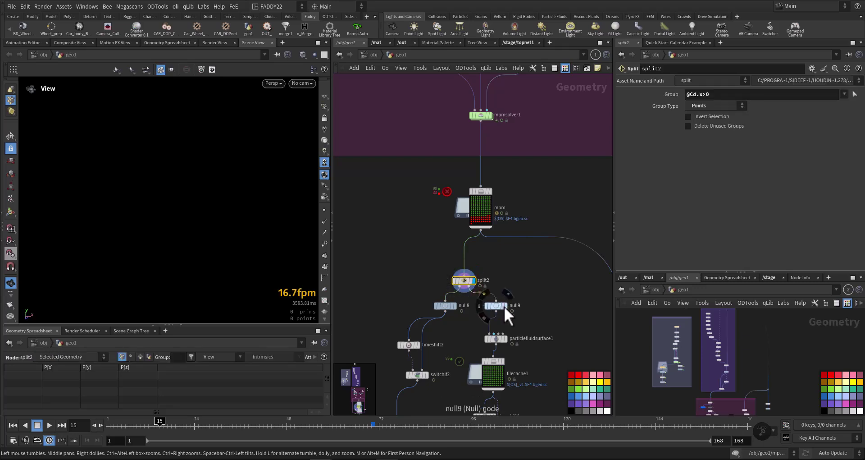
middle_drag(536, 327, 502, 288)
scroll(502, 288, up, 3)
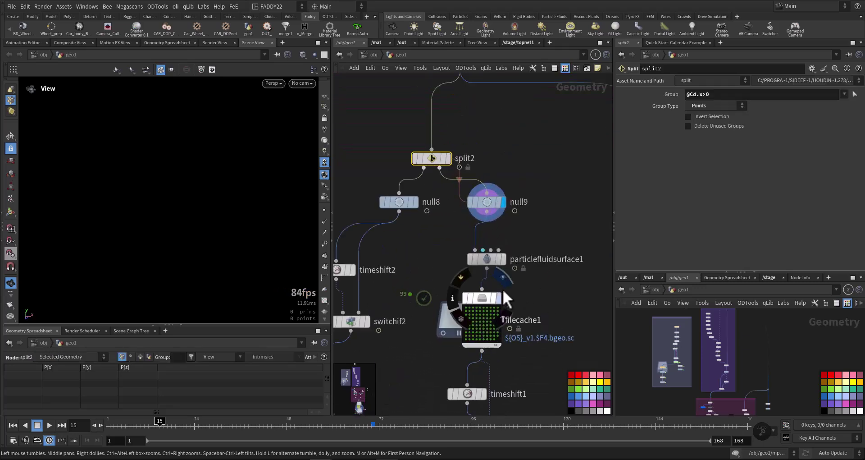
drag(500, 264, 501, 265)
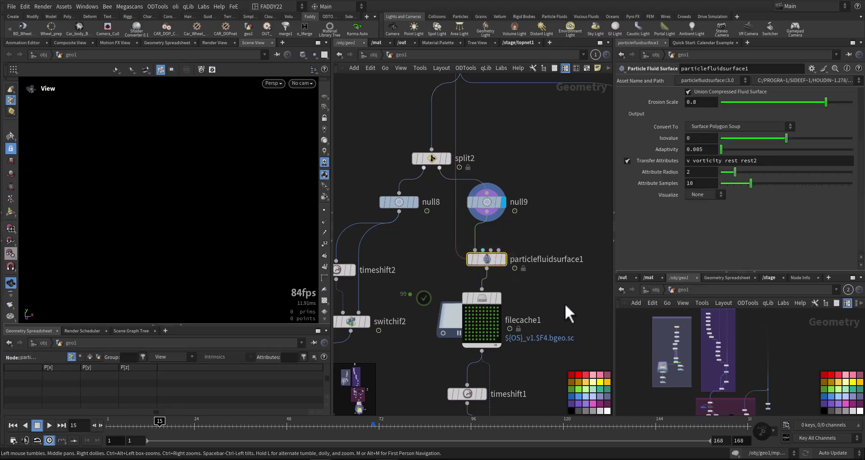
middle_drag(564, 302, 572, 257)
scroll(528, 343, up, 1)
Set attribcreate1's pscale value to 0.01, then go to the topnet1 task network
middle_drag(528, 343, 559, 276)
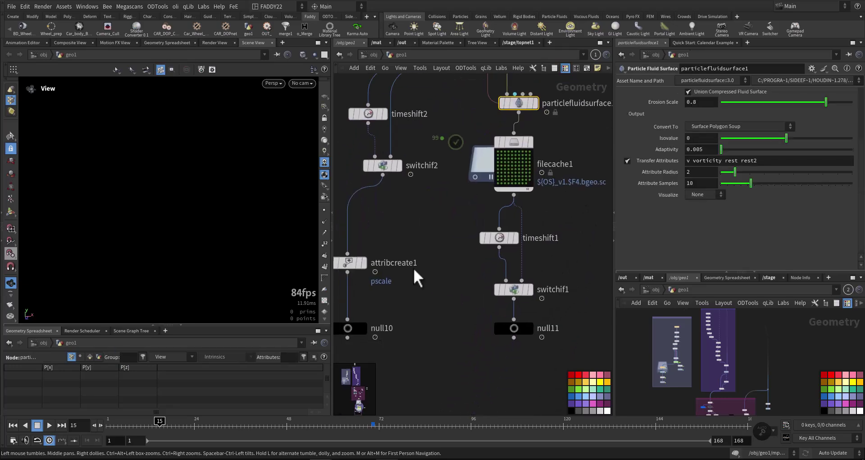
mouse_move(412, 277)
middle_down()
mouse_move(477, 248)
mouse_move(452, 264)
middle_up()
click(407, 301)
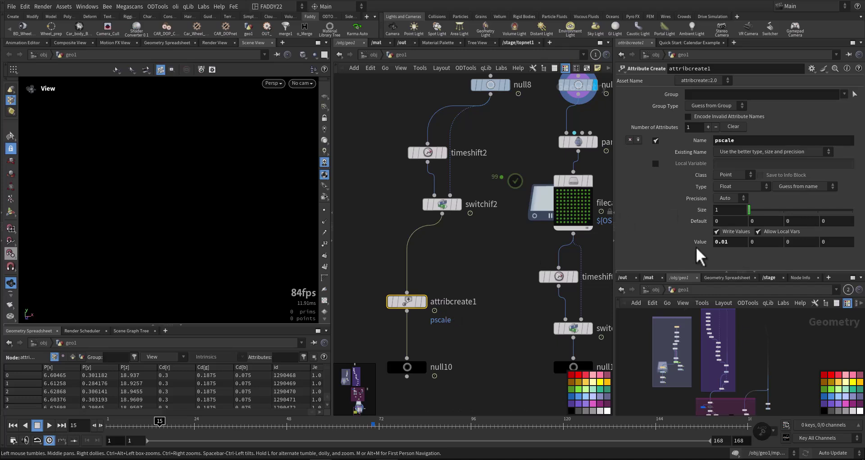
key(Return)
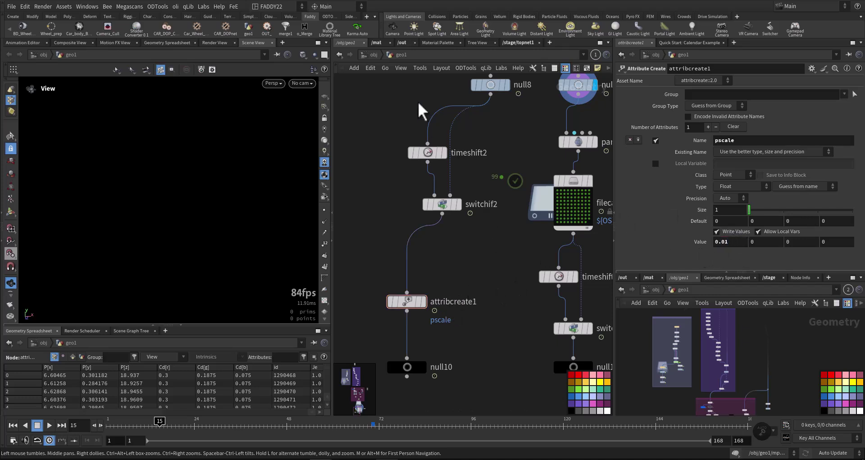
click(517, 42)
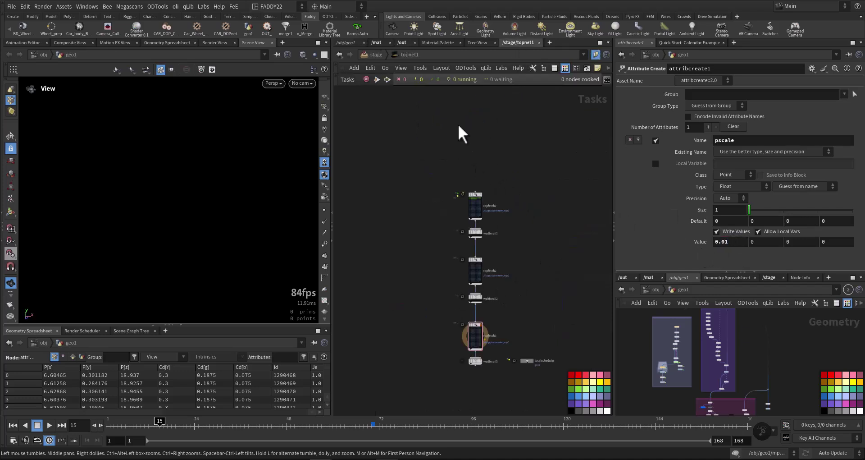
Return to the stage network and show only the imported car in the viewport
click(380, 56)
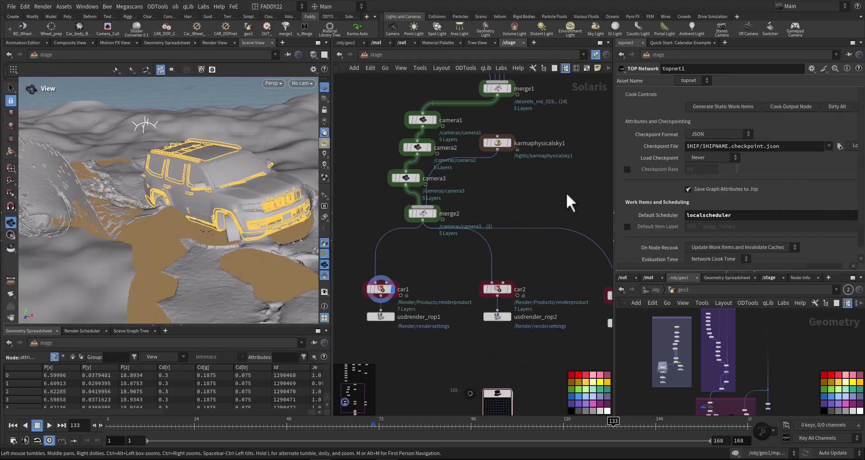
mouse_move(566, 192)
middle_down()
mouse_move(554, 282)
mouse_move(564, 171)
middle_up()
scroll(564, 171, down, 5)
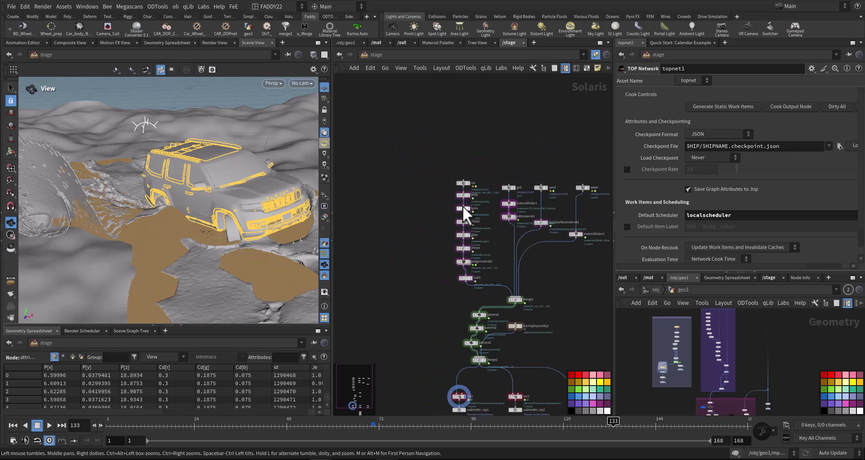
scroll(452, 203, up, 5)
click(493, 150)
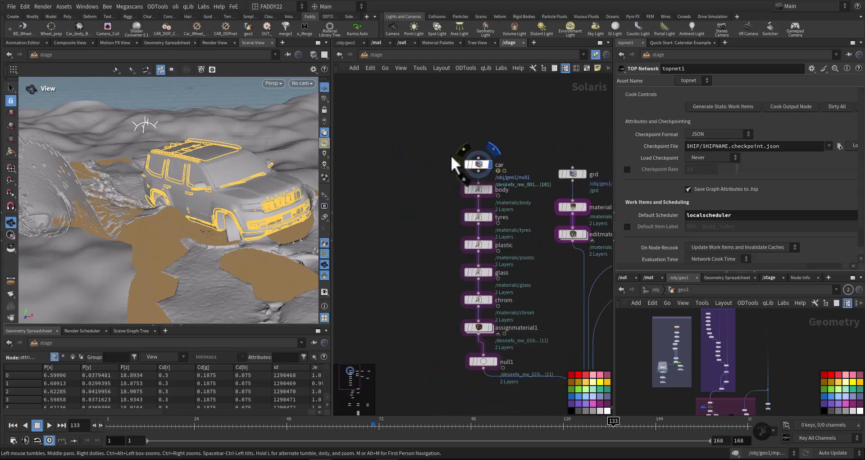
click(475, 162)
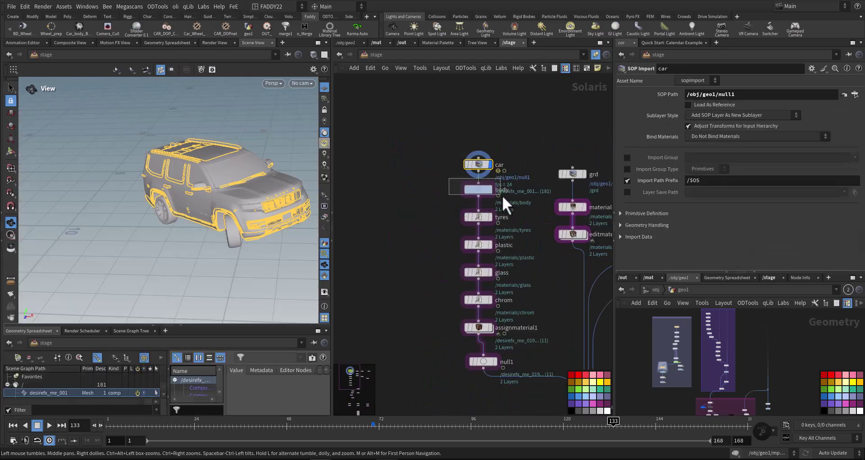
Review the red body, tyre and plastic materials and the chrome, glass and plastic assignments
drag(503, 197, 505, 199)
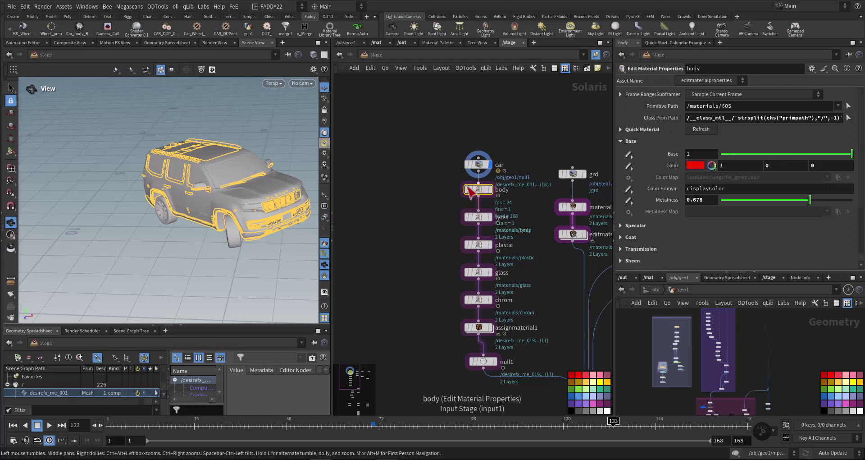
drag(439, 209, 498, 224)
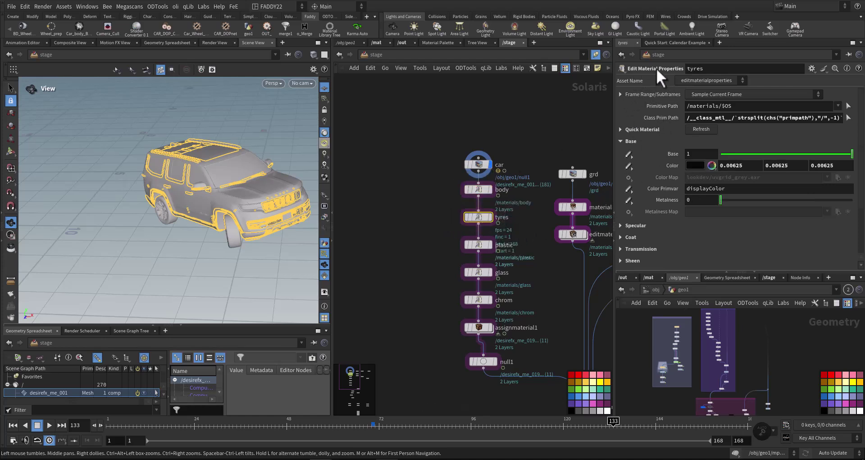
click(481, 189)
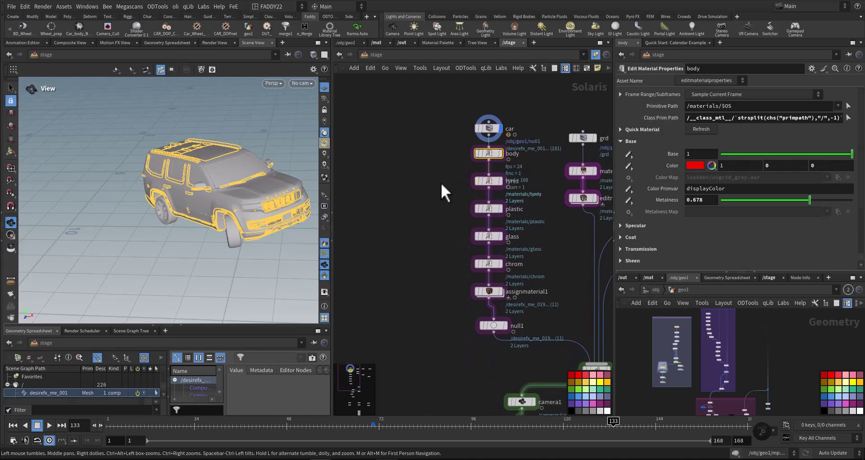
drag(501, 202, 446, 228)
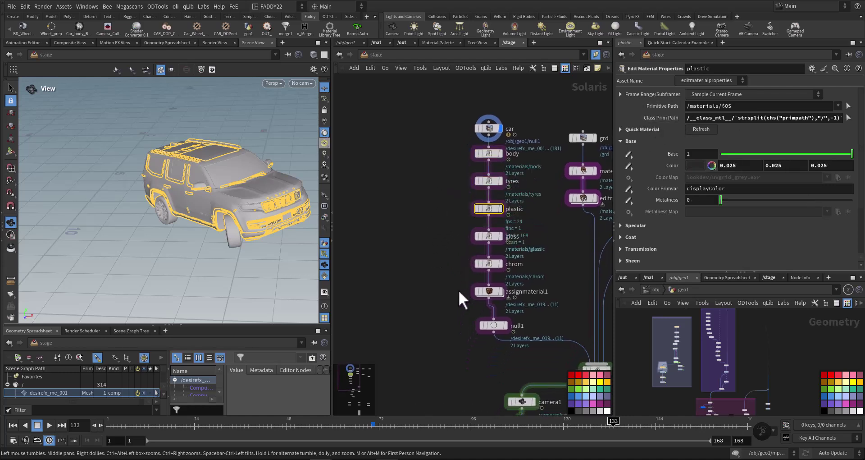
click(502, 291)
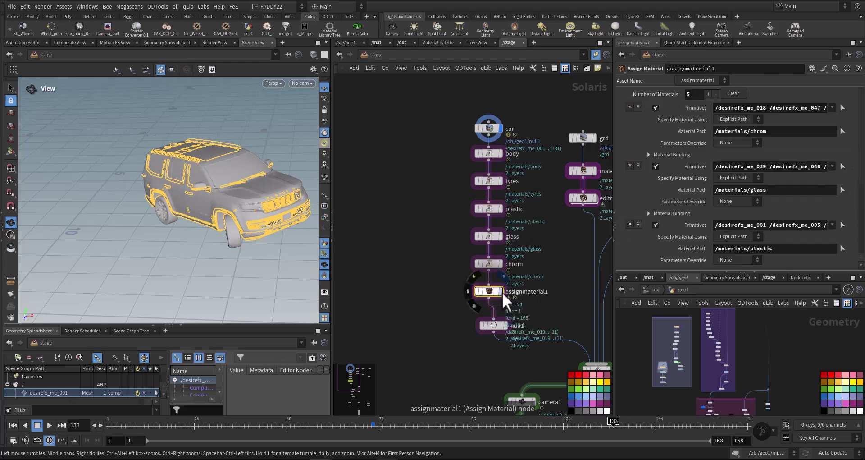
Display null1 with viewport materials on, showing the Jeep shaded glossy red without selection outline
click(507, 323)
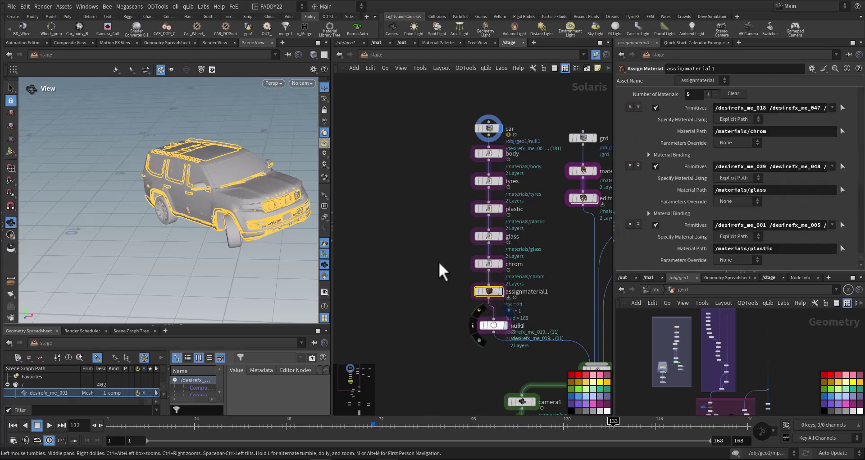
click(325, 179)
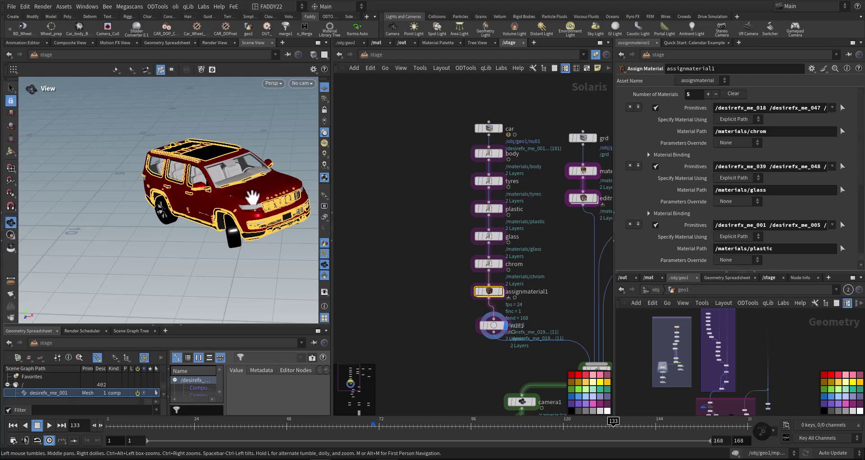
click(324, 275)
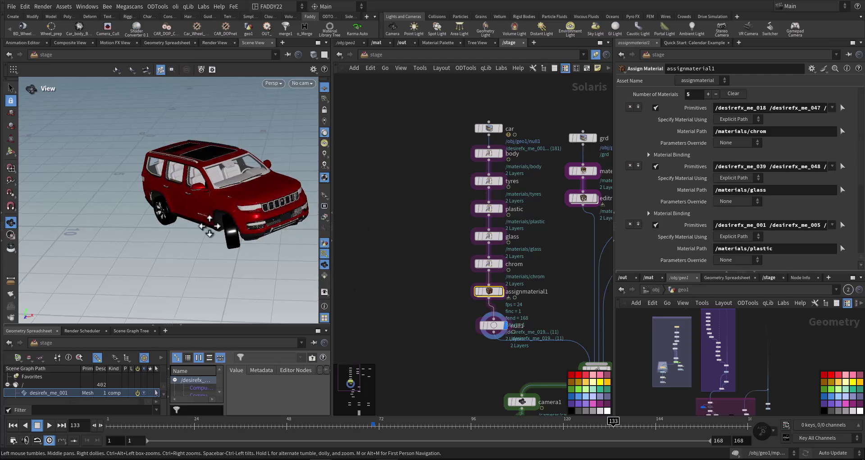
mouse_move(207, 233)
mouse_down()
mouse_move(208, 193)
mouse_move(214, 213)
mouse_move(248, 201)
mouse_move(198, 198)
mouse_move(218, 218)
mouse_move(212, 216)
mouse_up()
middle_drag(560, 263, 487, 255)
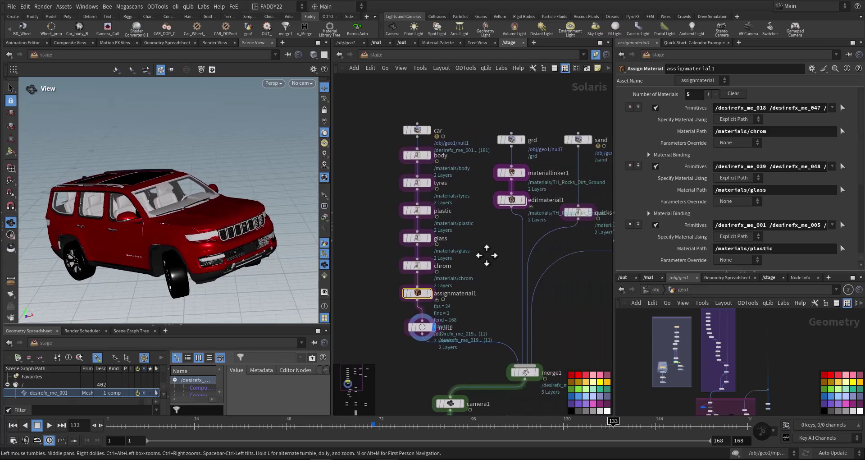
mouse_move(512, 173)
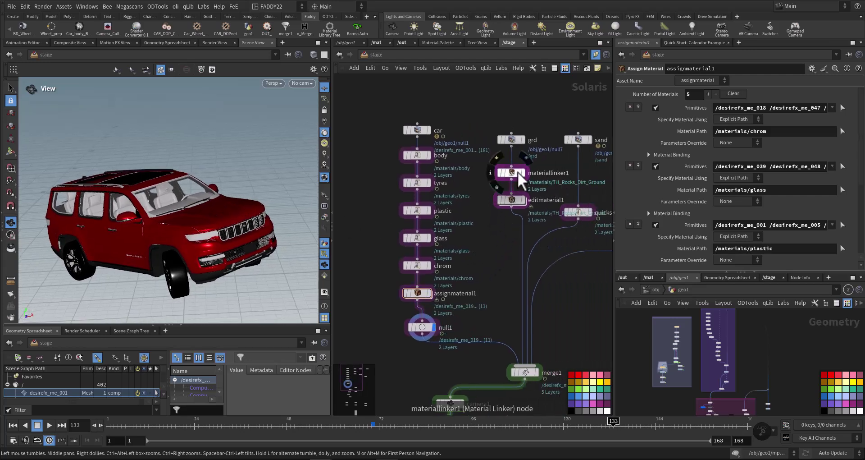
Display the terrain via materiallinker1 and load the AMD GPUOpen MaterialX library into the catalog
click(523, 173)
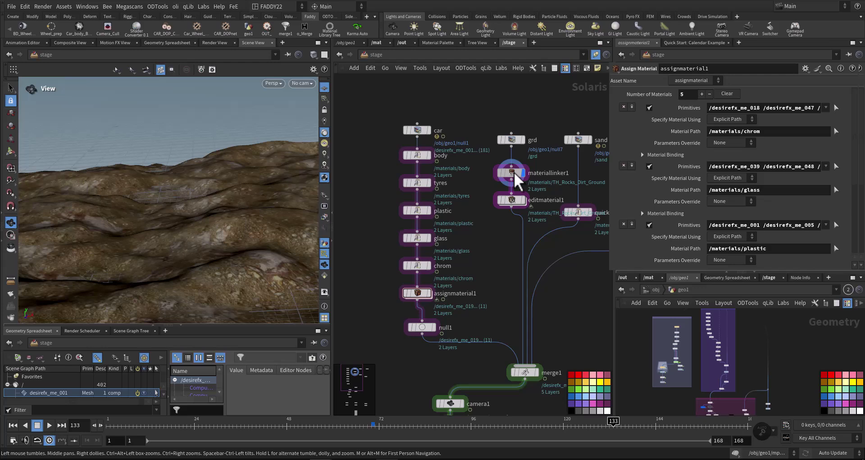
click(514, 173)
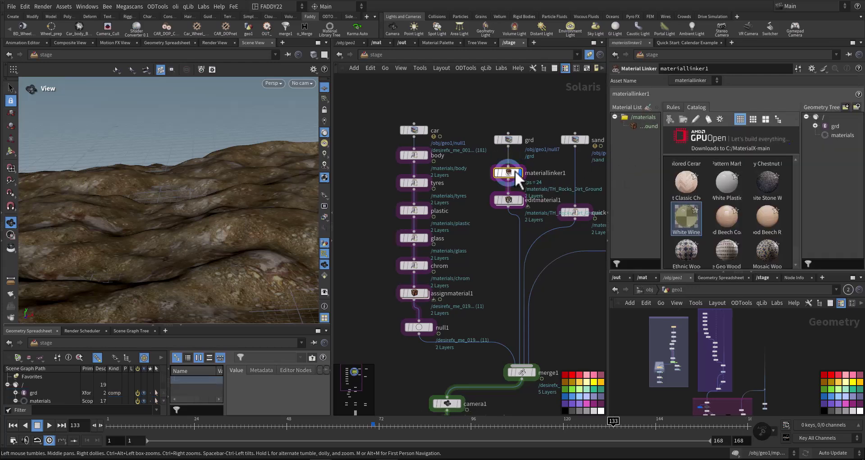
click(720, 119)
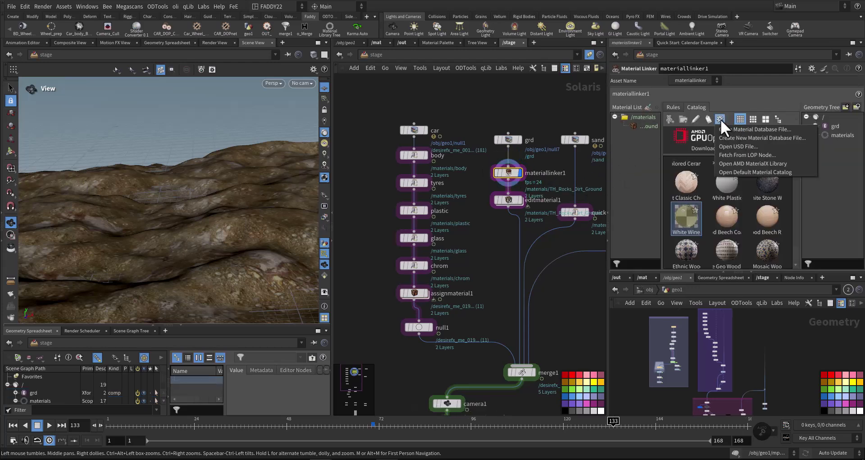
click(734, 164)
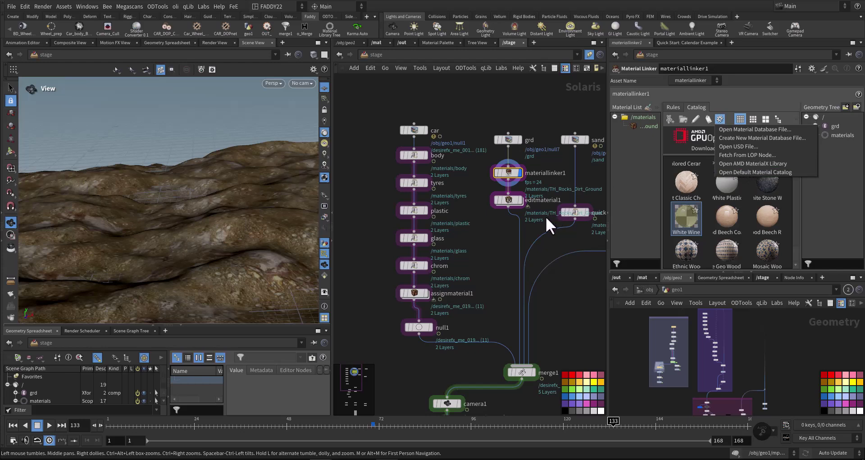
Dive into the TH_Rocks_Dirt_Ground material network to inspect its base colour texture nodes
click(639, 126)
right_click(639, 126)
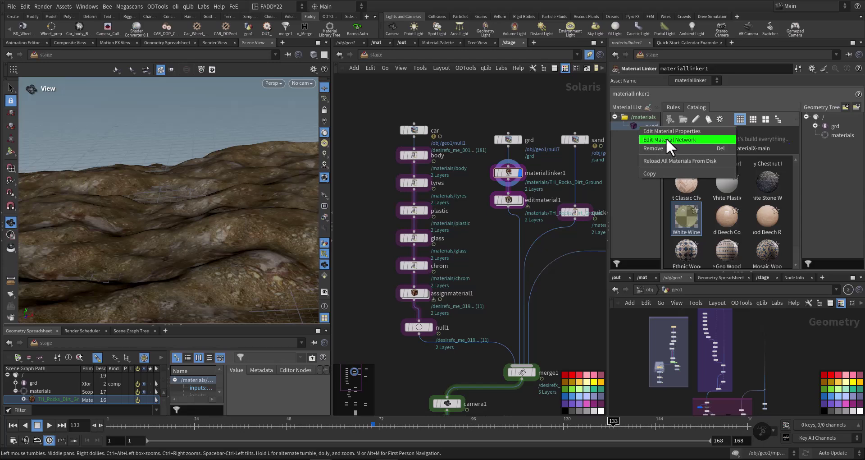
click(505, 211)
click(508, 201)
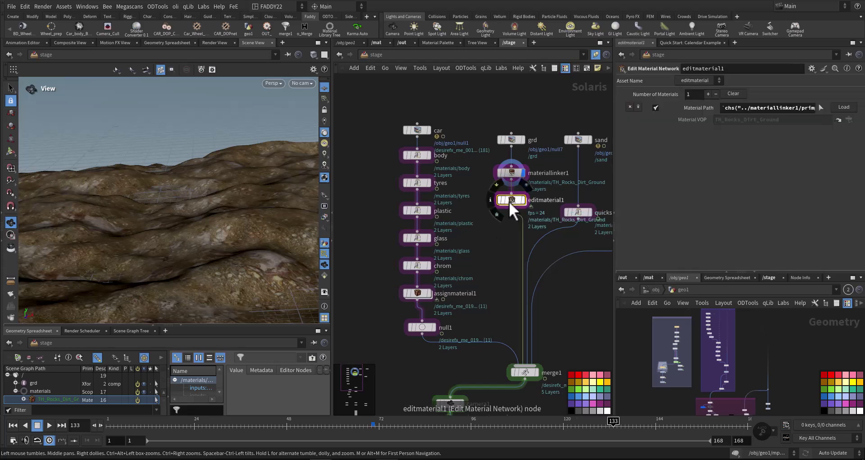
double_click(514, 197)
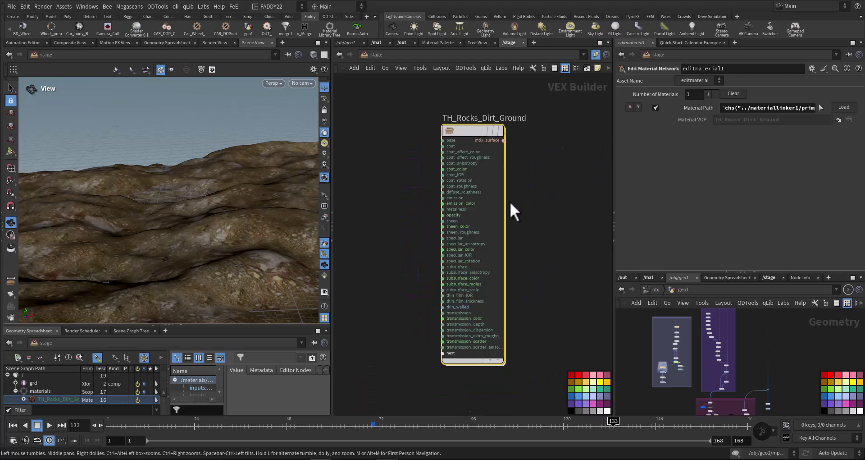
double_click(477, 131)
double_click(386, 169)
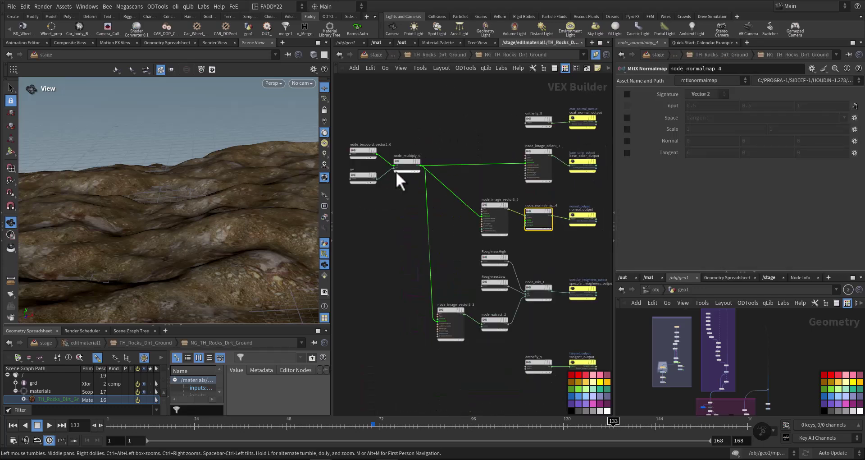
mouse_move(398, 179)
middle_down()
mouse_move(478, 166)
mouse_move(431, 176)
middle_up()
drag(478, 131, 510, 192)
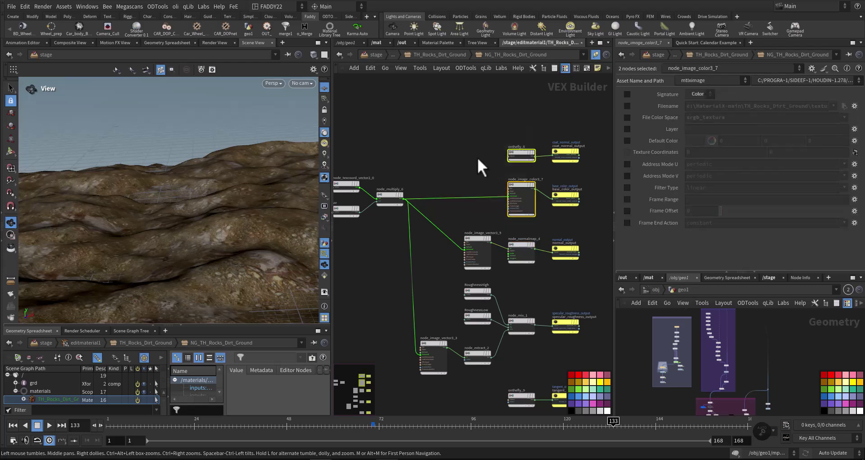
Back in the stage network, inspect the sand SOP Import reading /obj/geo1/null10
click(370, 54)
middle_drag(560, 257, 512, 261)
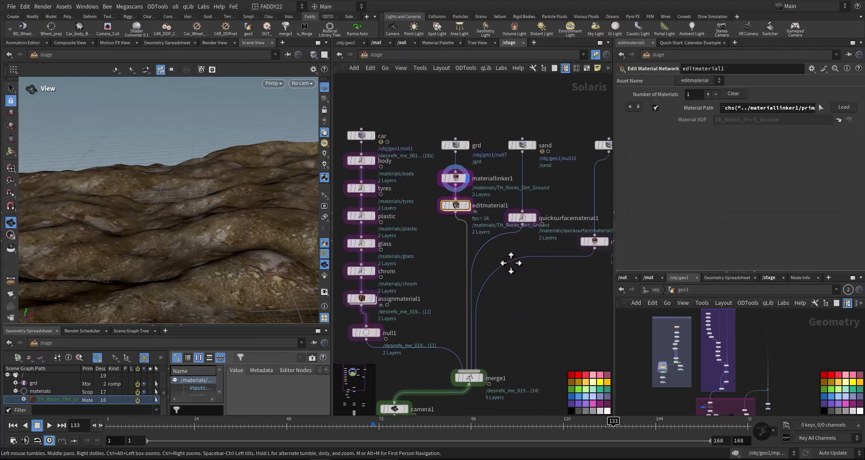
click(509, 149)
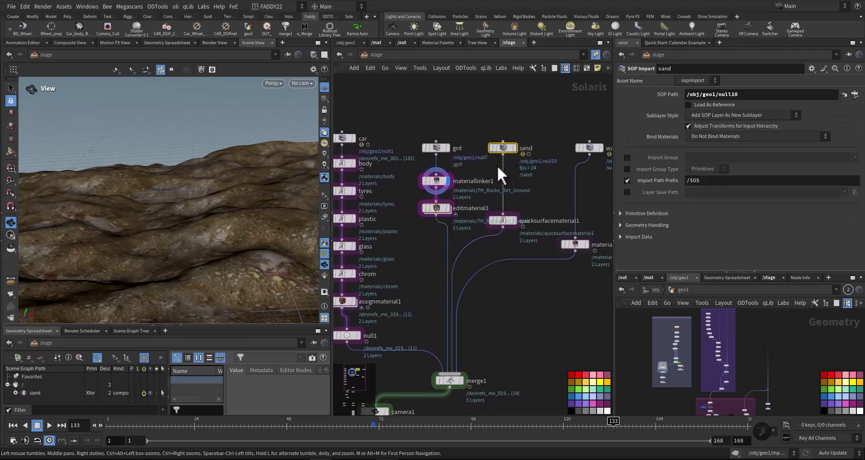
Inspect the sand's quick surface material and the water's material linker
click(503, 221)
middle_drag(578, 295, 519, 304)
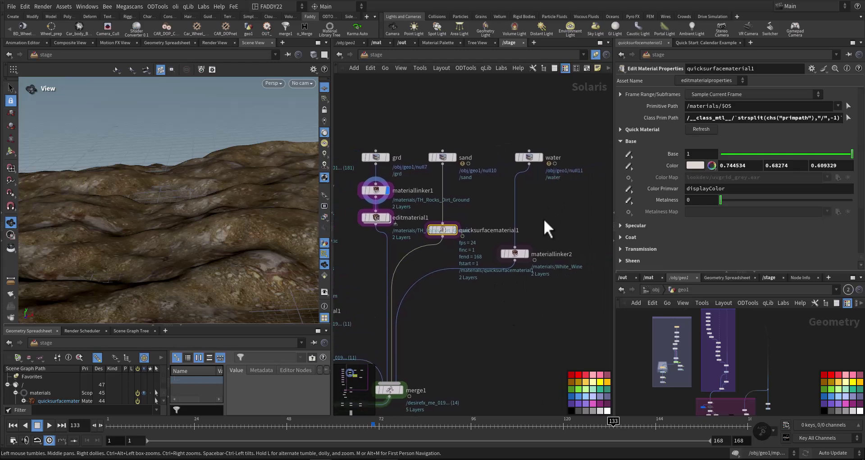
click(514, 254)
Review the three cameras, Karma physical sky, and car2 render settings using camera1 at 1280×720
mouse_move(512, 252)
middle_down()
mouse_move(527, 289)
mouse_move(409, 214)
middle_up()
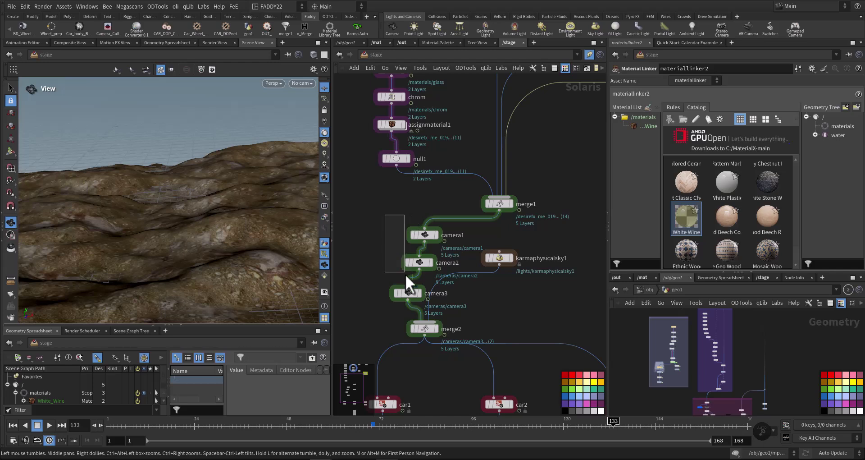
drag(404, 274, 429, 303)
middle_drag(512, 310, 537, 280)
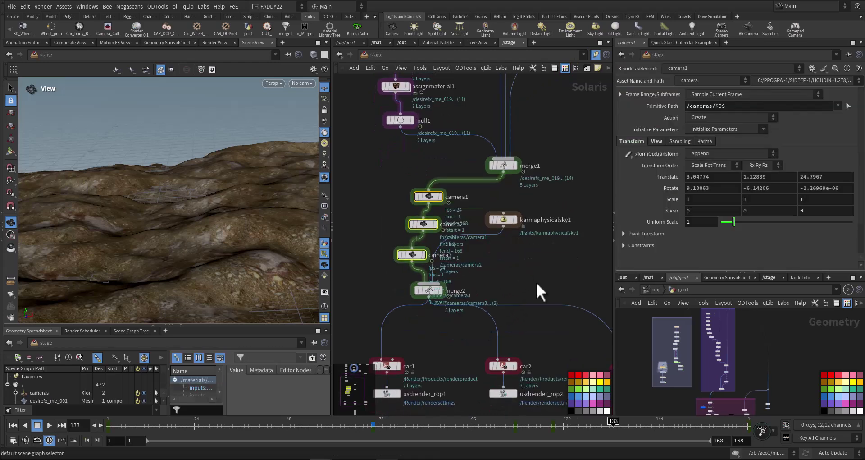
click(499, 212)
middle_drag(525, 326, 523, 271)
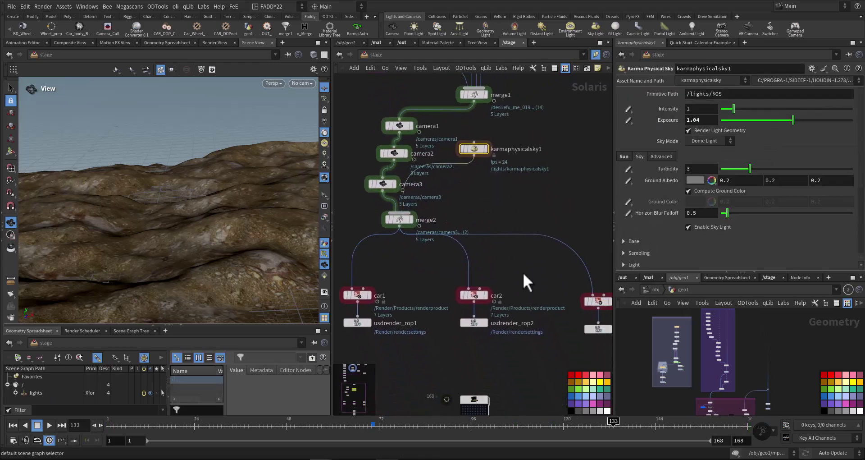
click(474, 294)
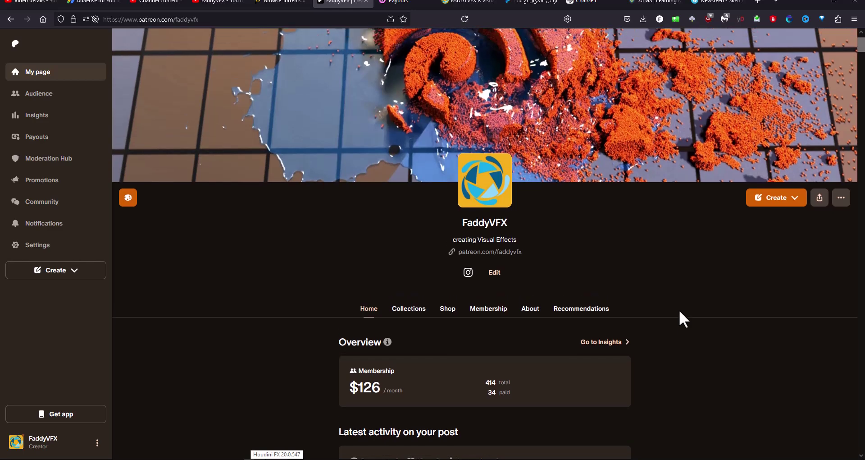
Scroll past the profile header to recent posts, down to the Houdini 20.5 Modeling Nodes post
scroll(679, 309, up, 1)
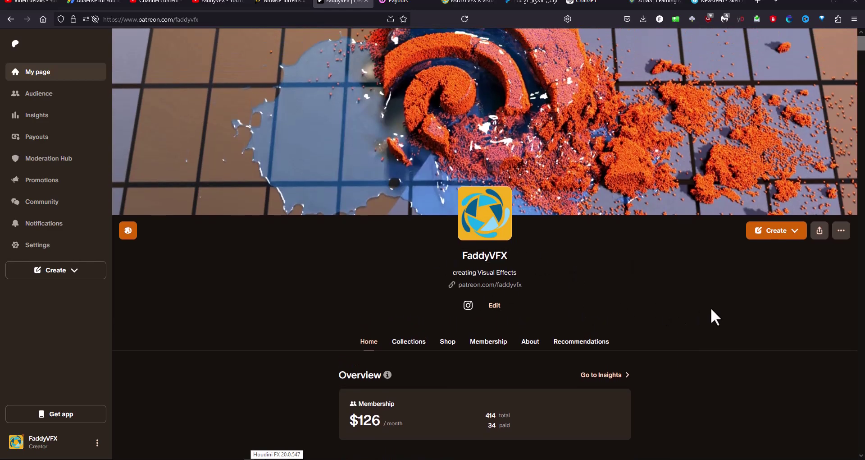
scroll(711, 311, down, 3)
scroll(658, 315, down, 4)
scroll(661, 312, down, 2)
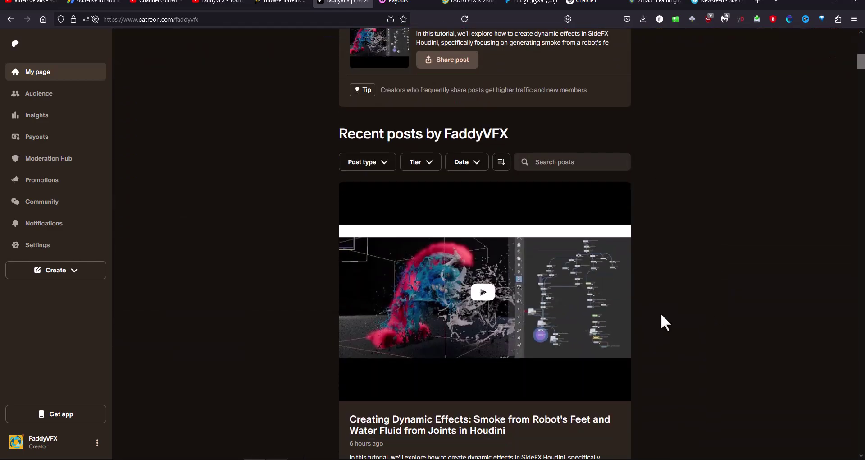
scroll(682, 321, down, 4)
scroll(682, 321, down, 5)
scroll(683, 321, down, 5)
scroll(682, 321, down, 5)
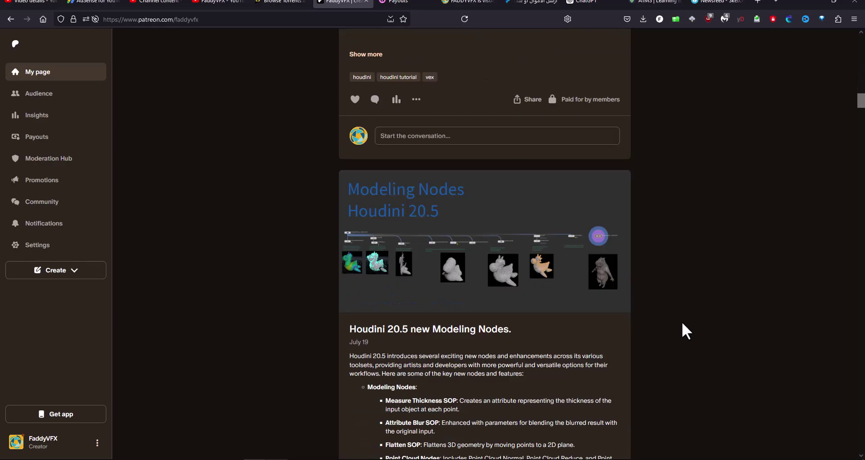